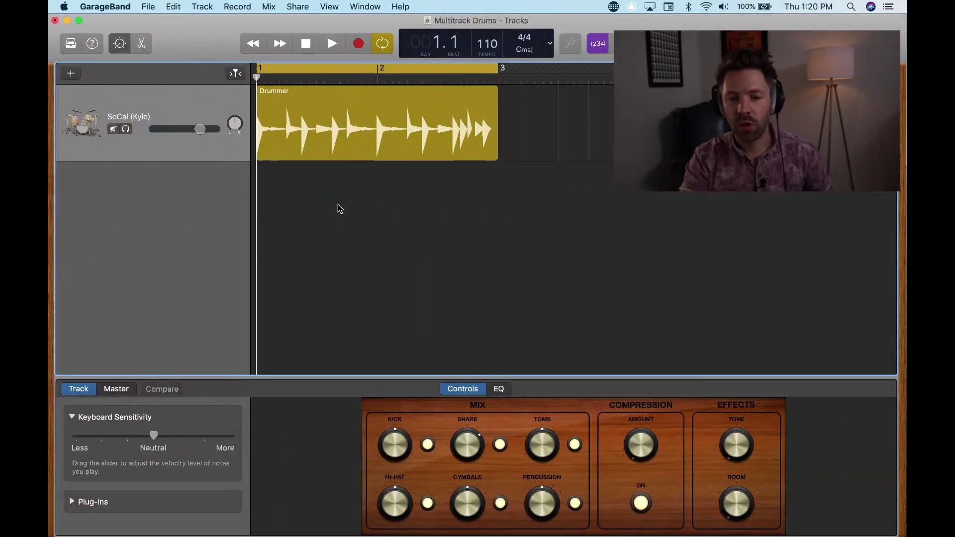
Preview the drummer, then add a Software Instrument track using the Brooklyn drum kit
key(space)
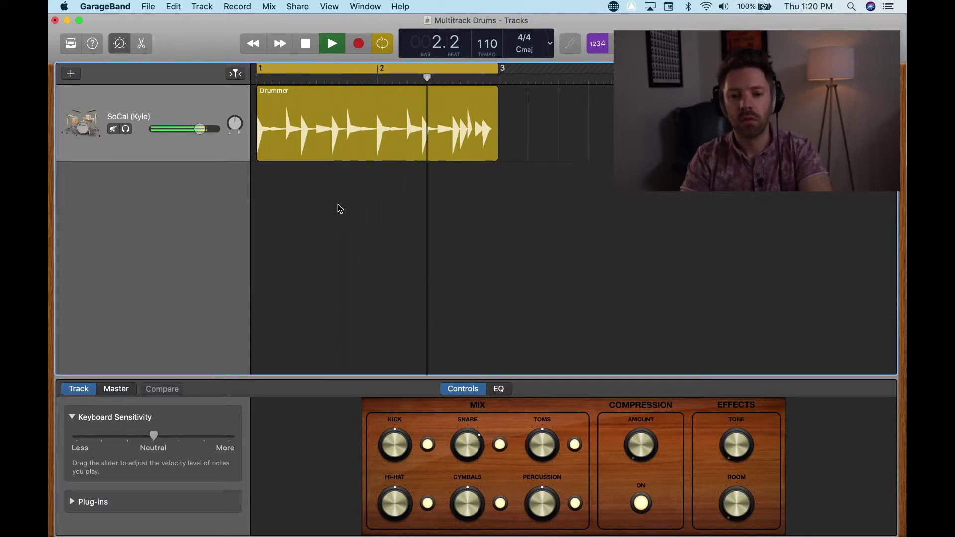
key(space)
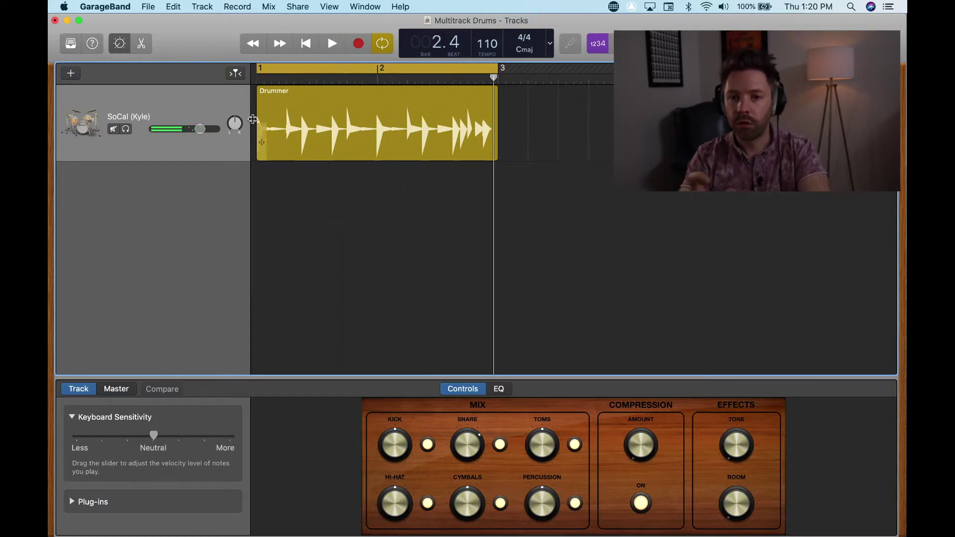
click(171, 5)
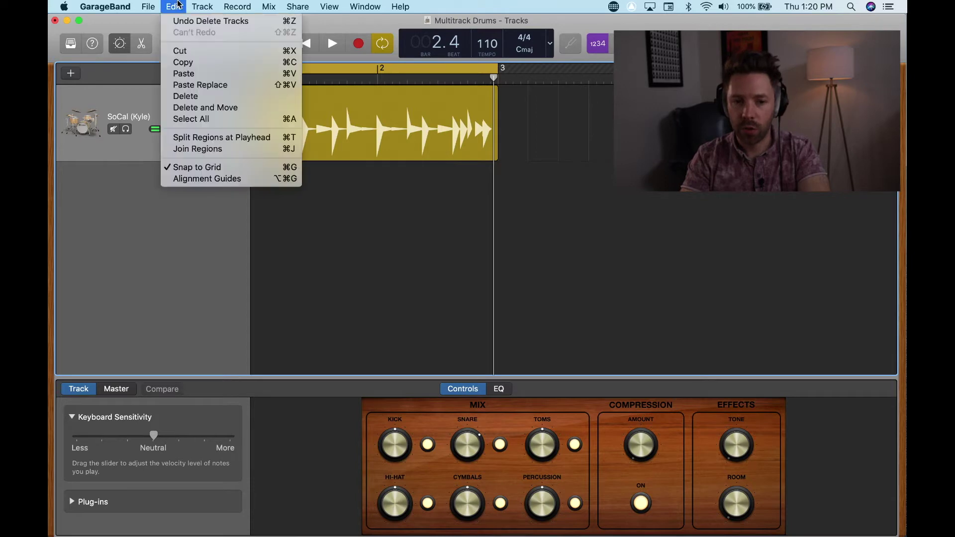
click(204, 22)
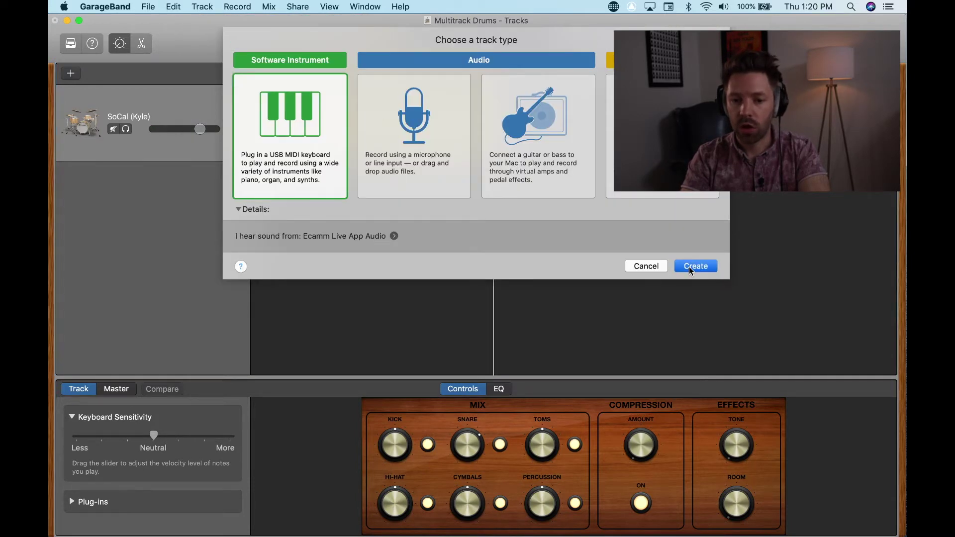
click(688, 266)
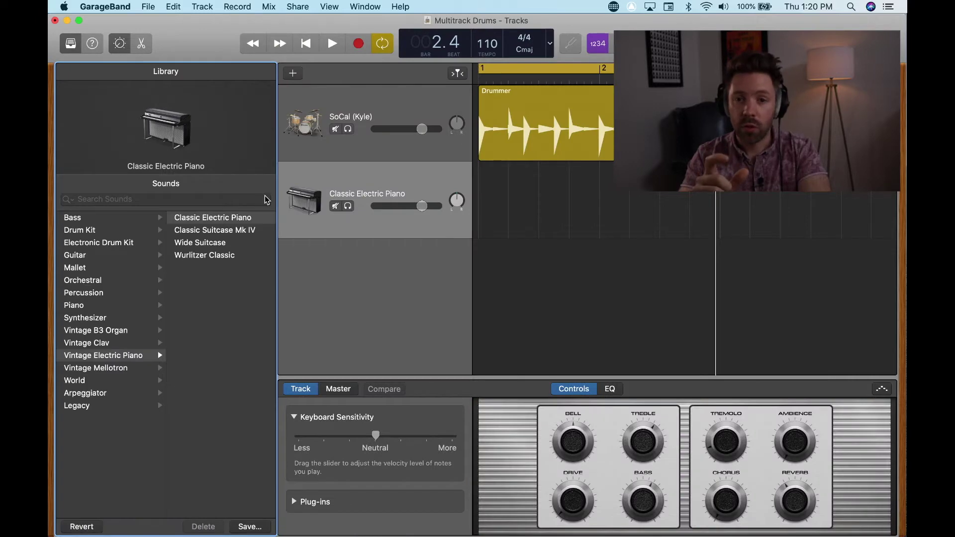
click(79, 231)
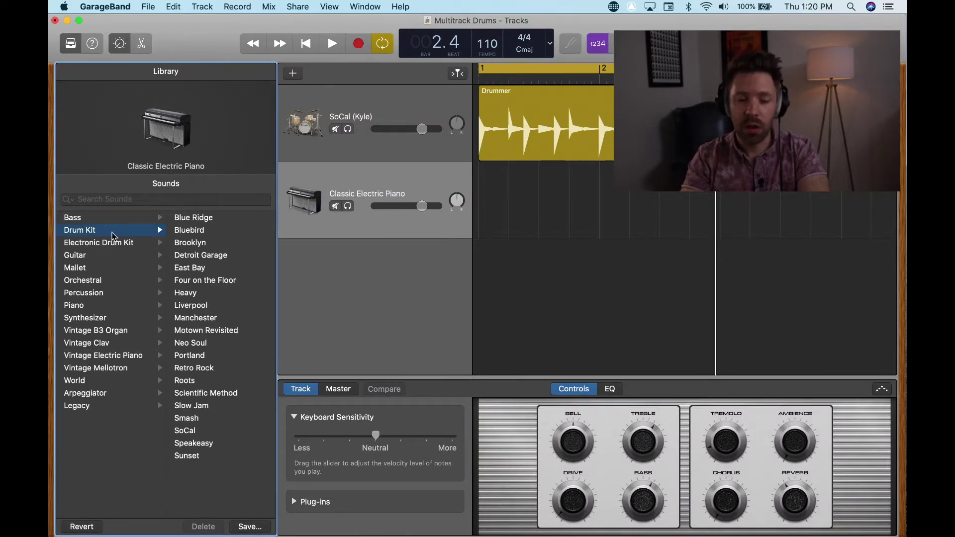
click(193, 242)
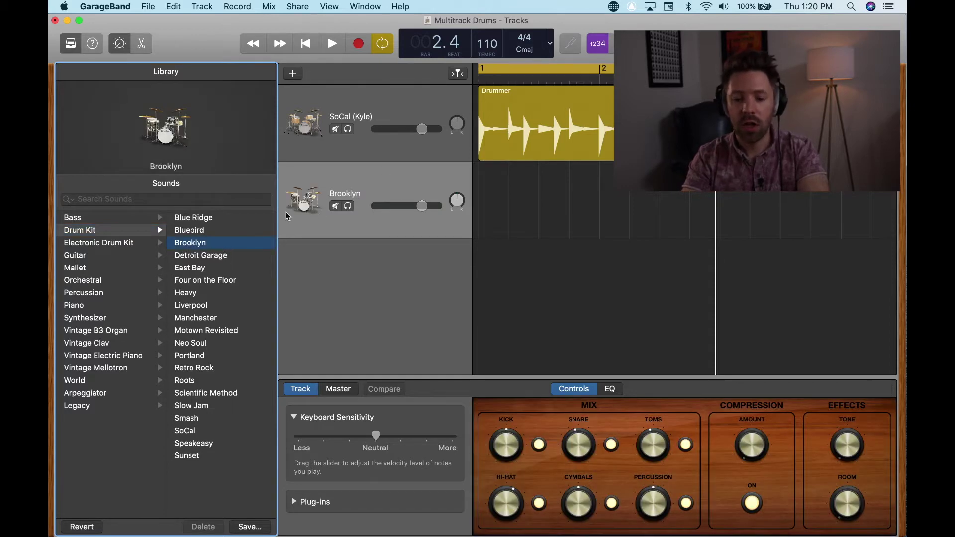
Paste a MIDI copy of the Drummer region onto Brooklyn, mute SoCal, and preview it
key(y)
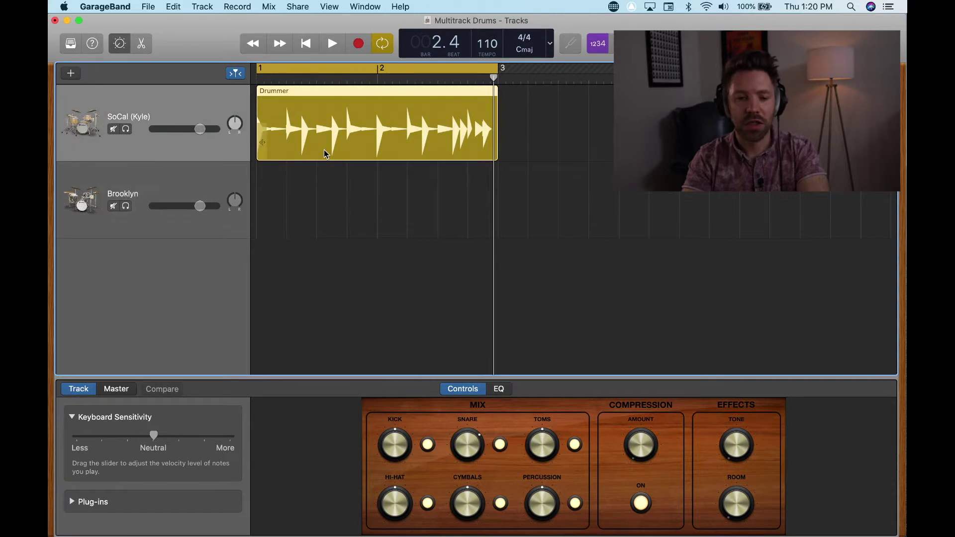
key(Return)
click(180, 180)
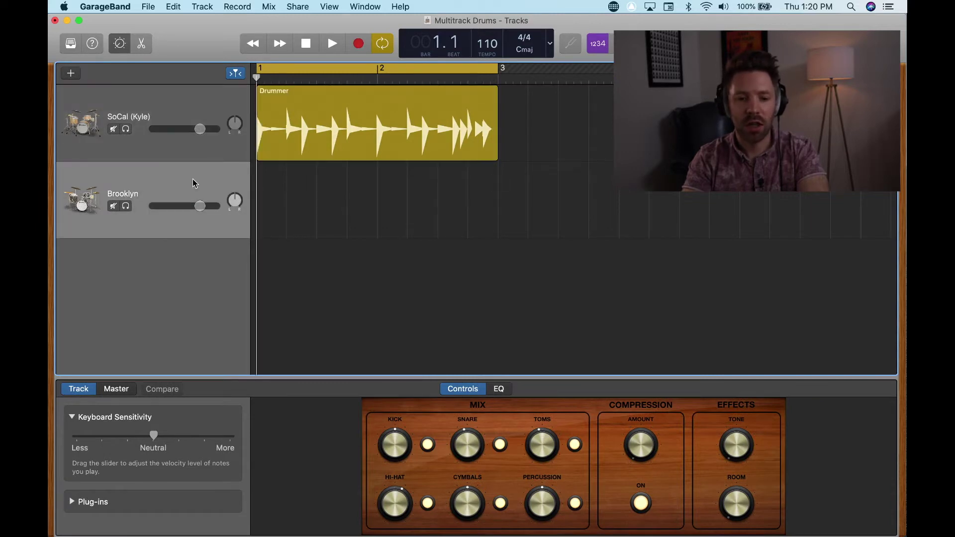
key(super+v)
click(114, 130)
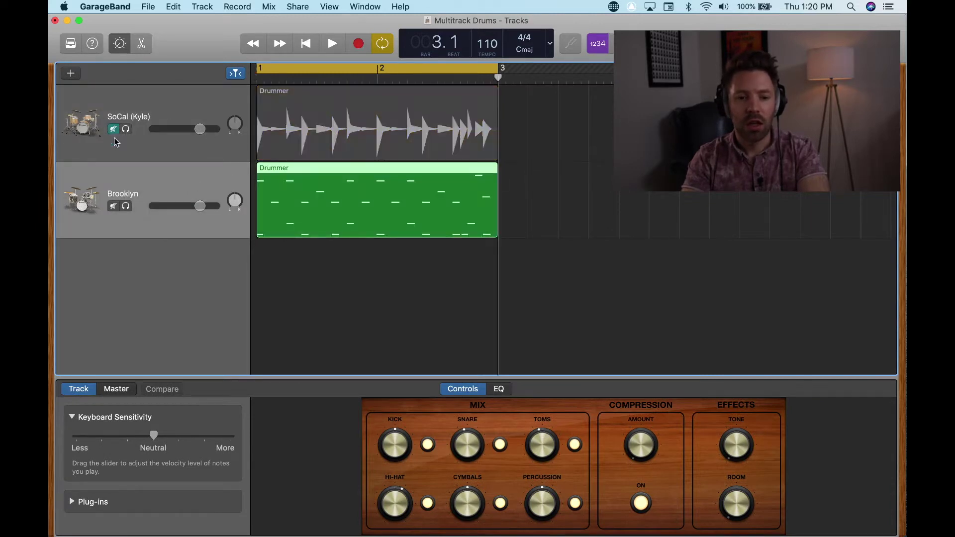
key(space)
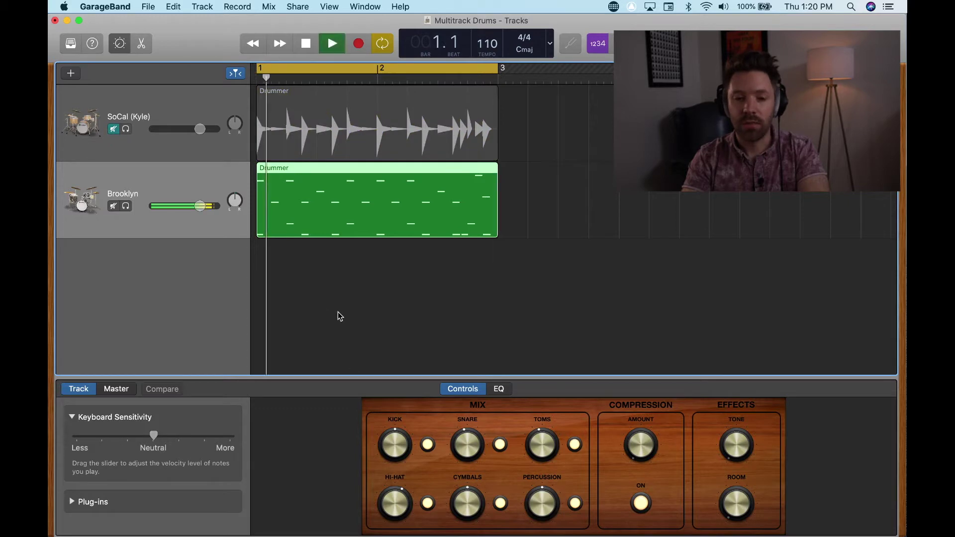
key(space)
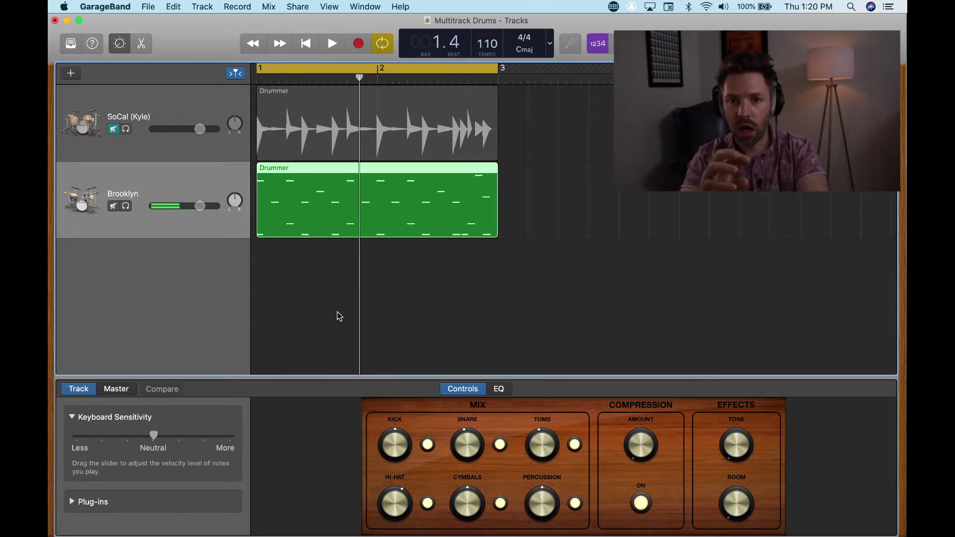
Rename the Brooklyn track to OH and duplicate it as a track named KICK
double_click(119, 194)
text(d)
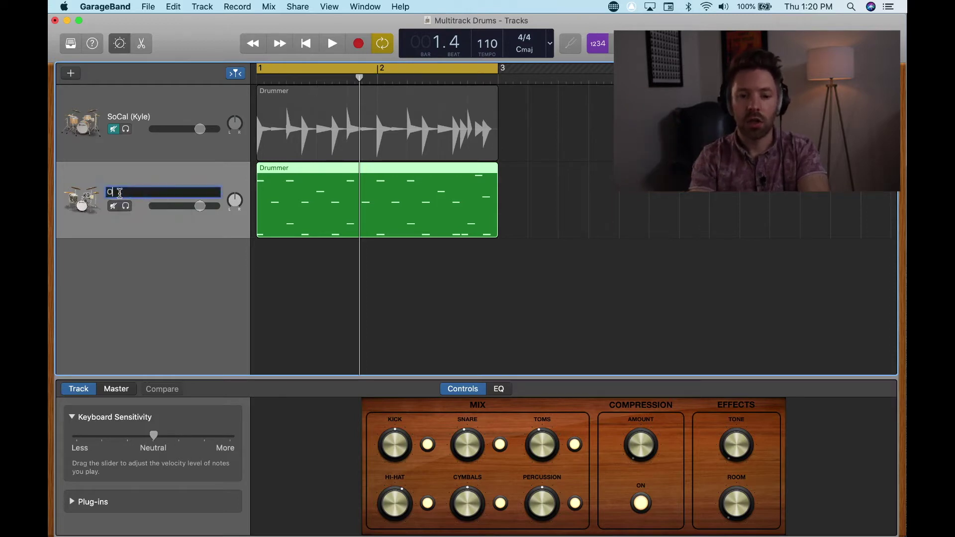
text(H)
key(Return)
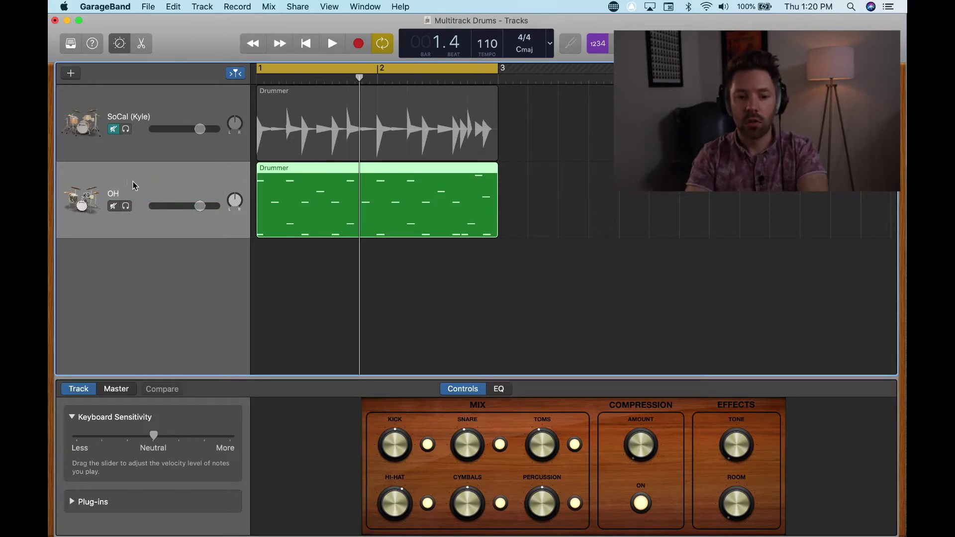
key(super+d)
double_click(114, 271)
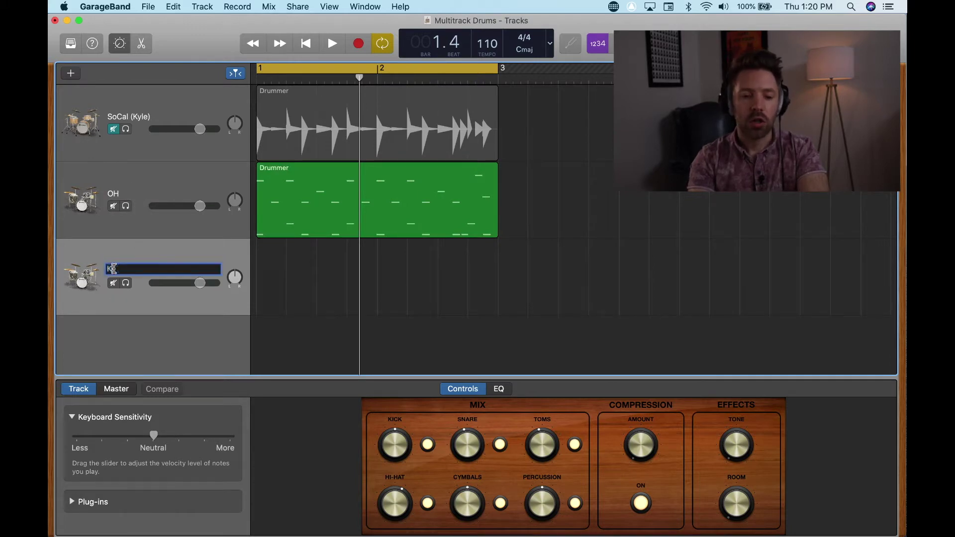
key(Return)
Duplicate again to create tracks named SNARE and TOM1
key(super+d)
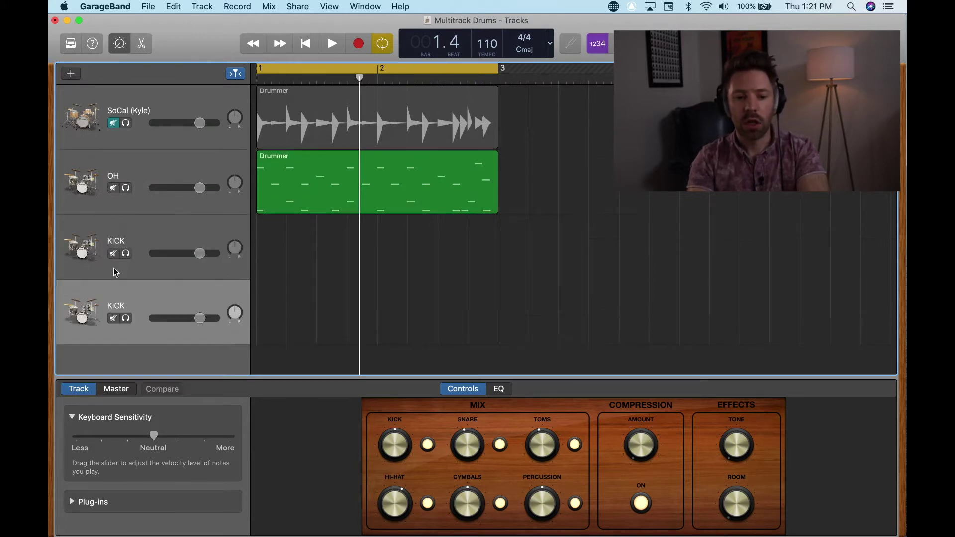
double_click(111, 305)
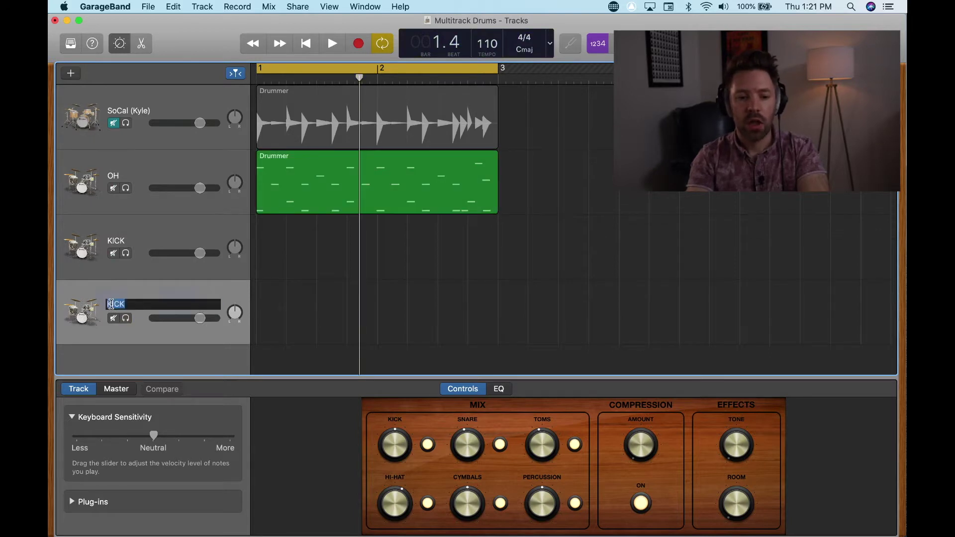
text(SNARE)
key(Return)
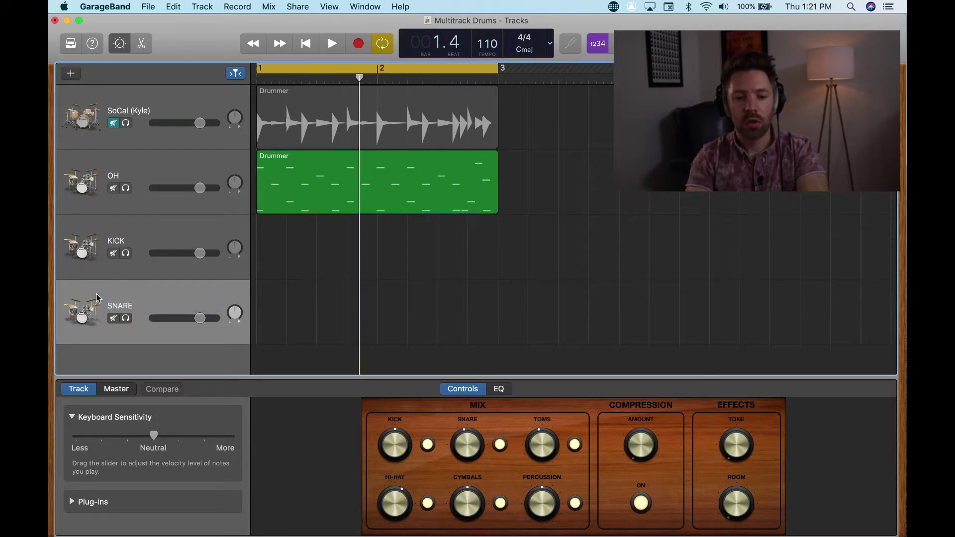
key(super+d)
double_click(120, 309)
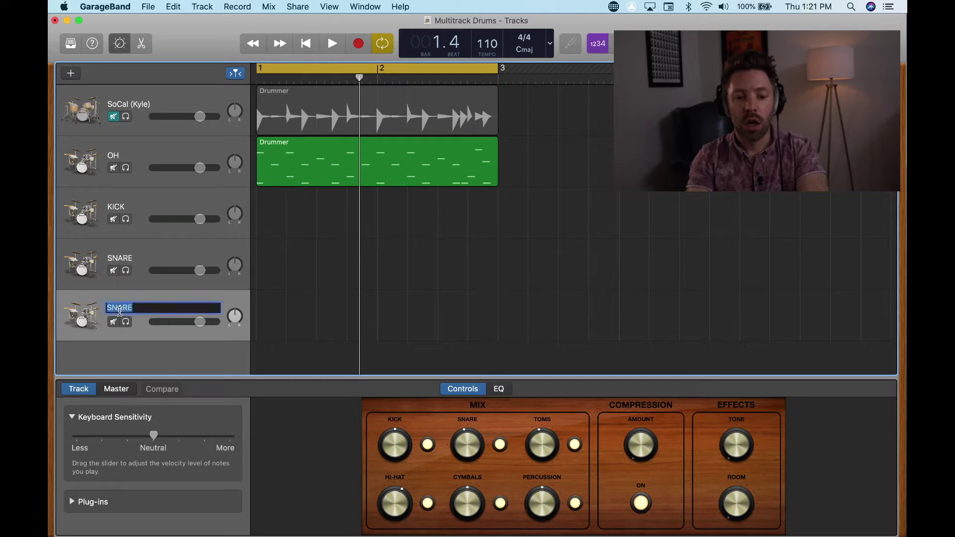
text(TOM)
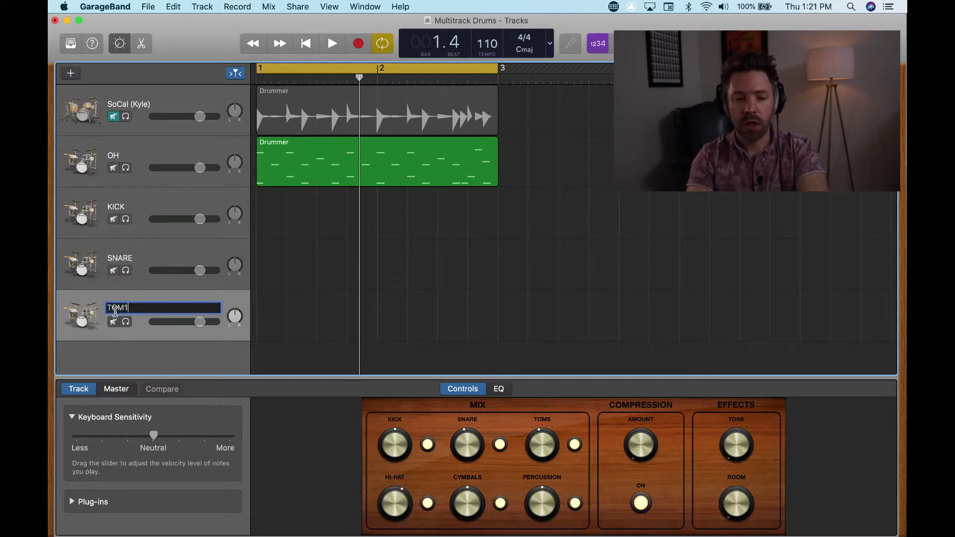
text(1)
key(Return)
Duplicate TOM1 into a sixth track named TOM2
key(super+d)
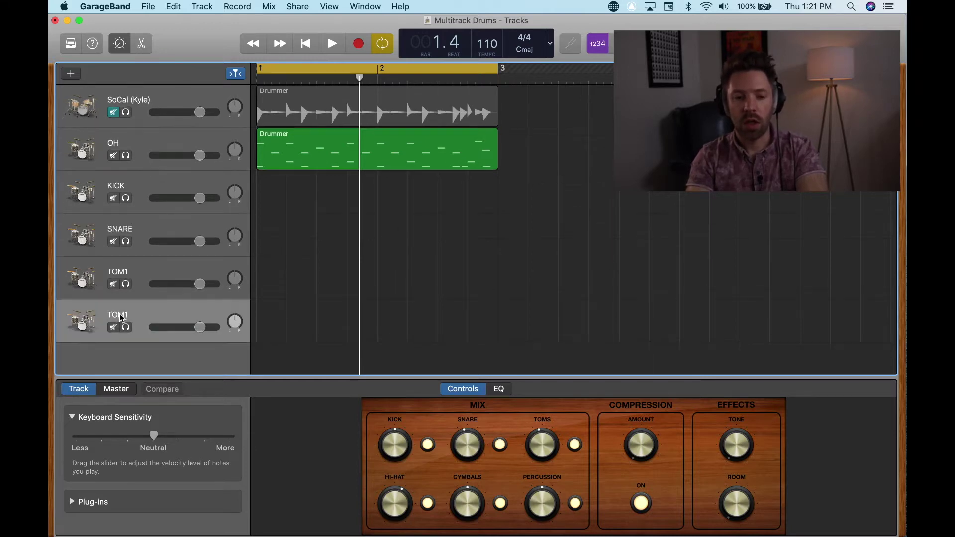
double_click(125, 315)
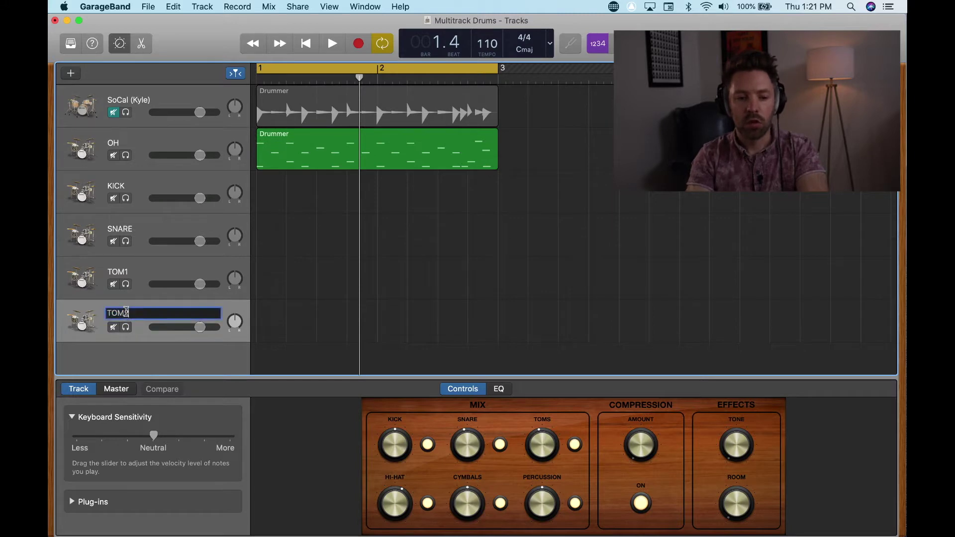
key(Return)
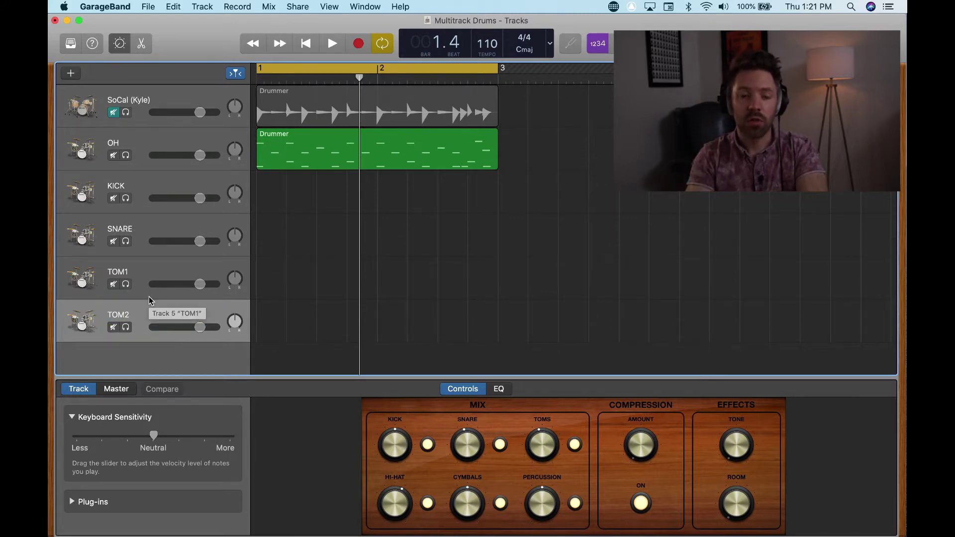
click(263, 158)
Copy the Drummer region onto KICK and SNARE, then solo KICK and play it
drag(311, 160, 311, 322)
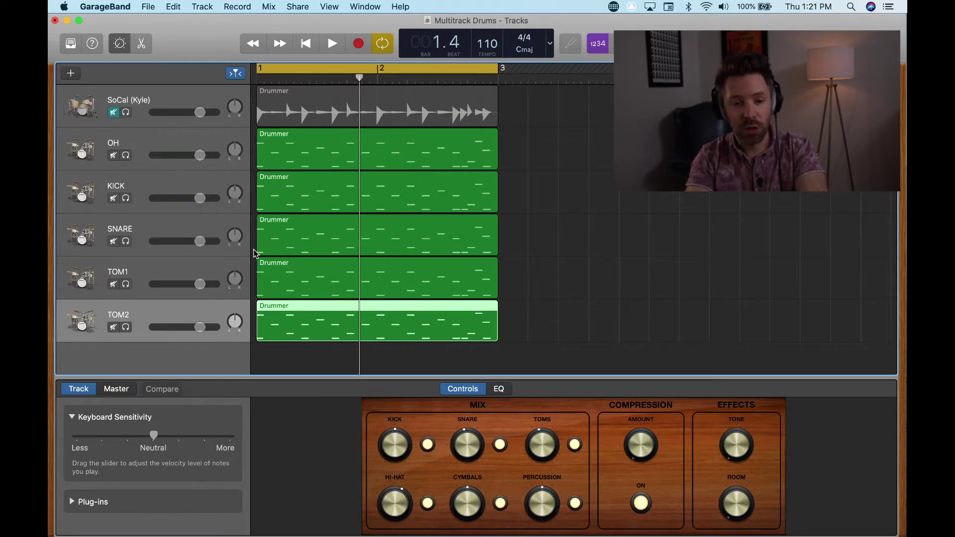
click(136, 185)
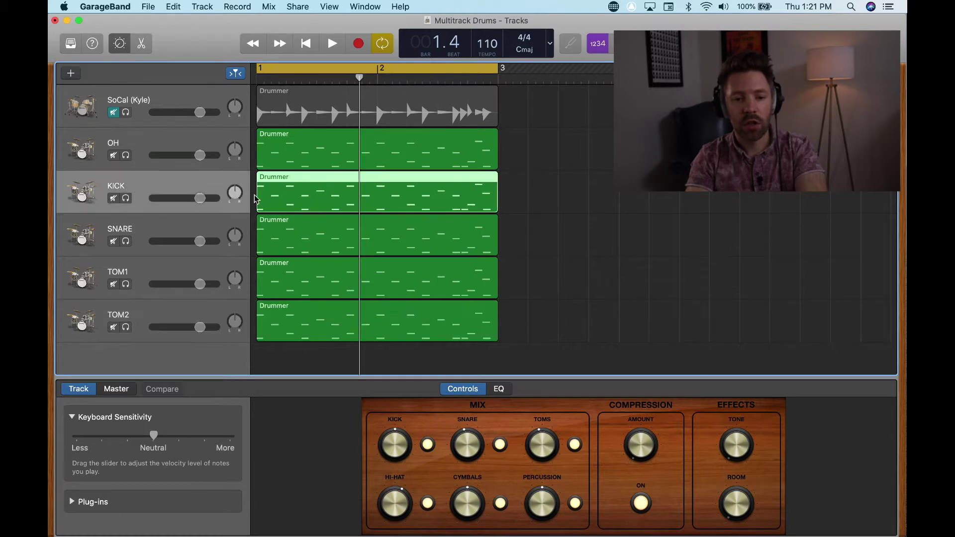
click(126, 198)
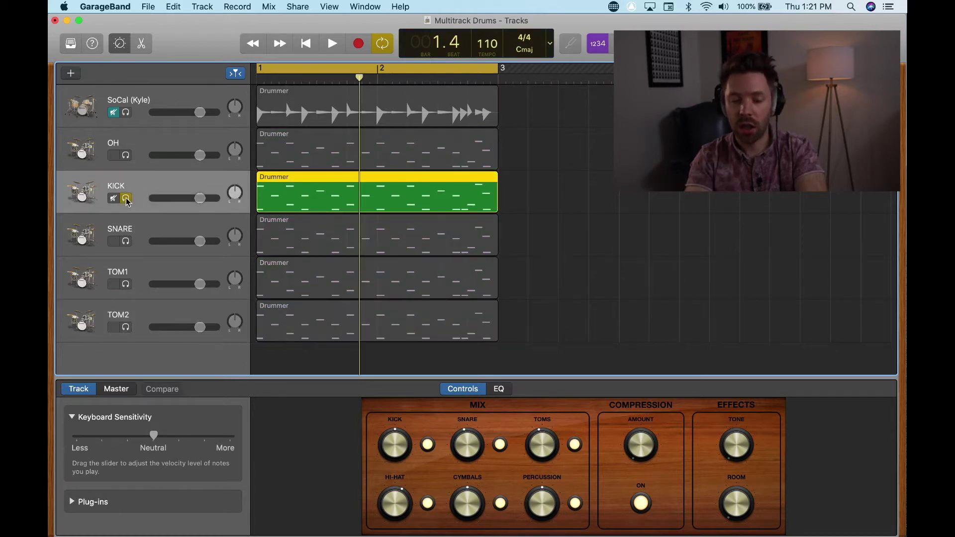
click(403, 447)
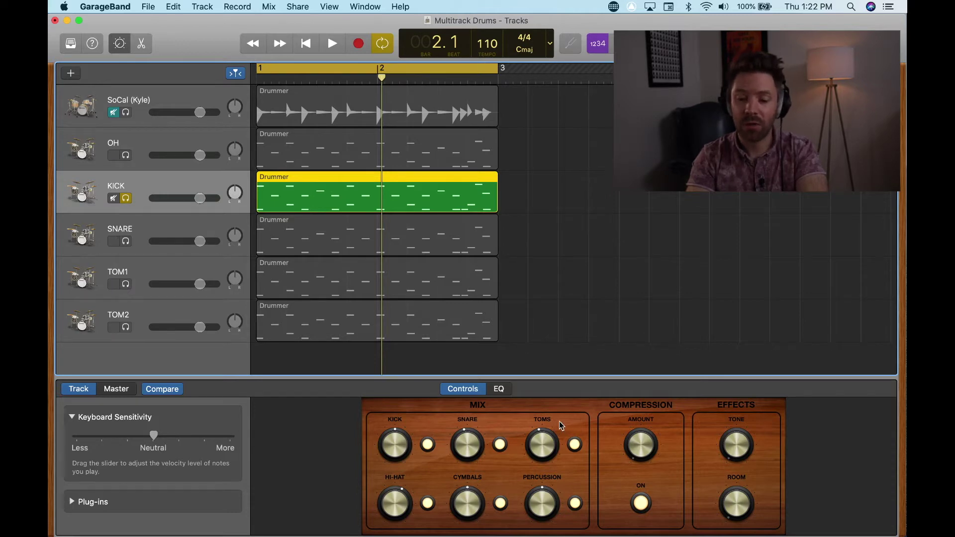
key(space)
Switch off toms, snare, cymbals, hi-hat and percussion for KICK, then also solo SNARE
click(575, 444)
click(500, 444)
click(501, 503)
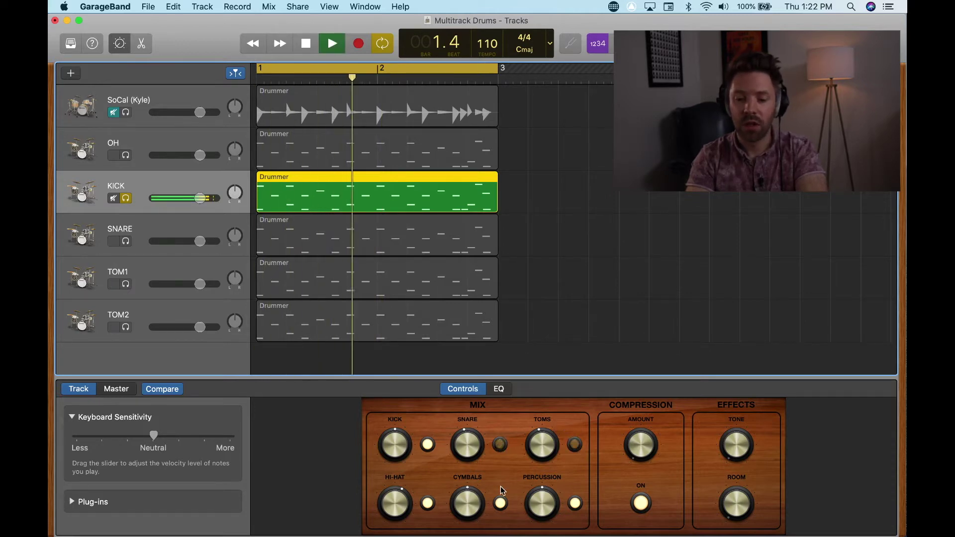
click(428, 503)
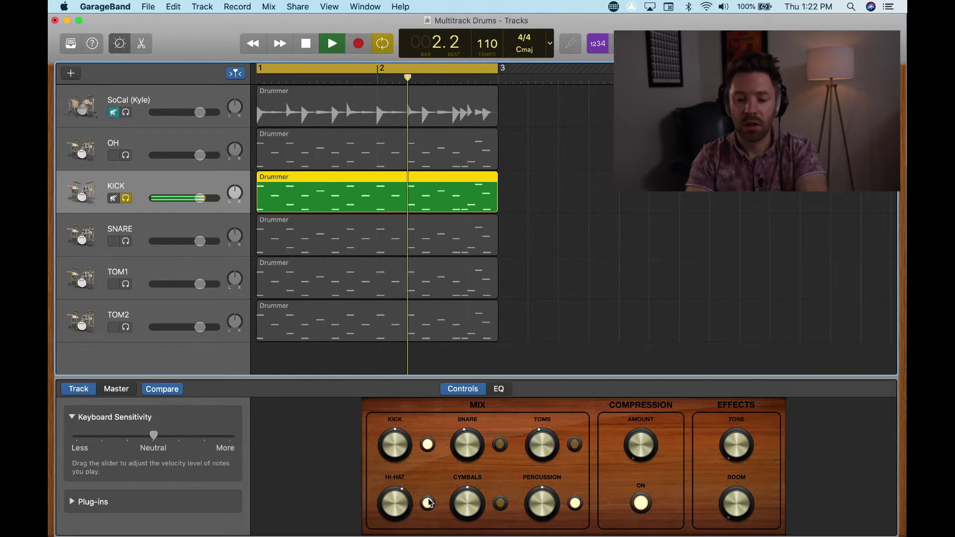
click(574, 504)
key(space)
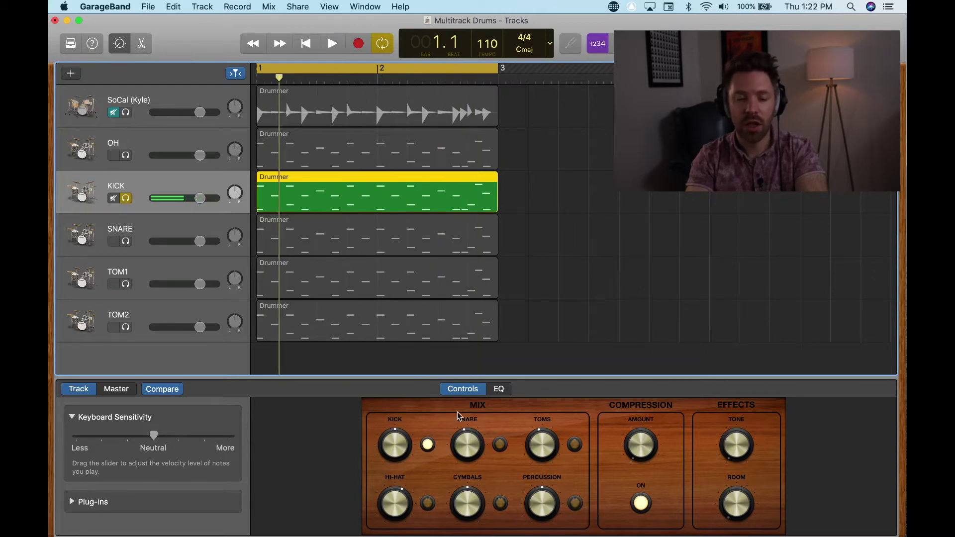
click(126, 241)
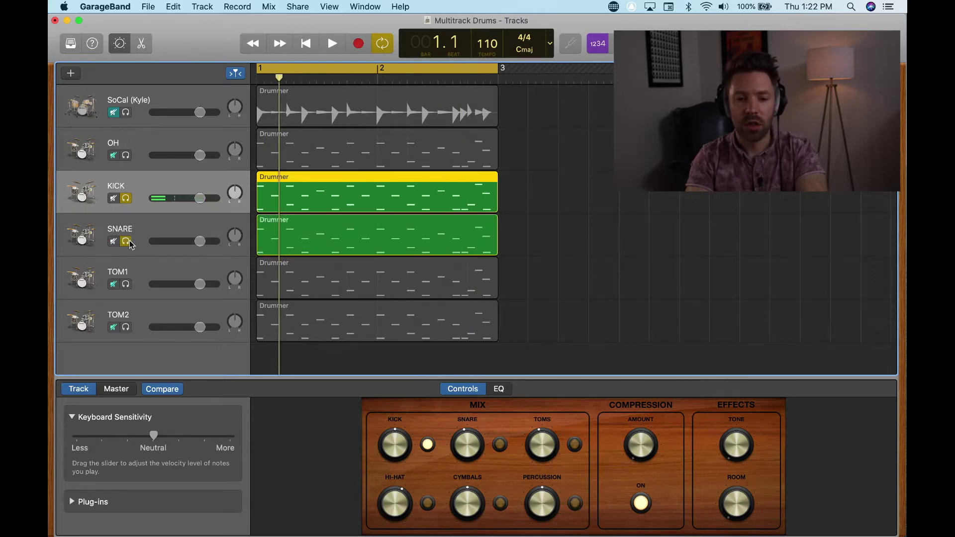
Unsolo KICK and turn off kick, hi-hat, cymbals, toms and percussion in SNARE's kit mix
click(127, 199)
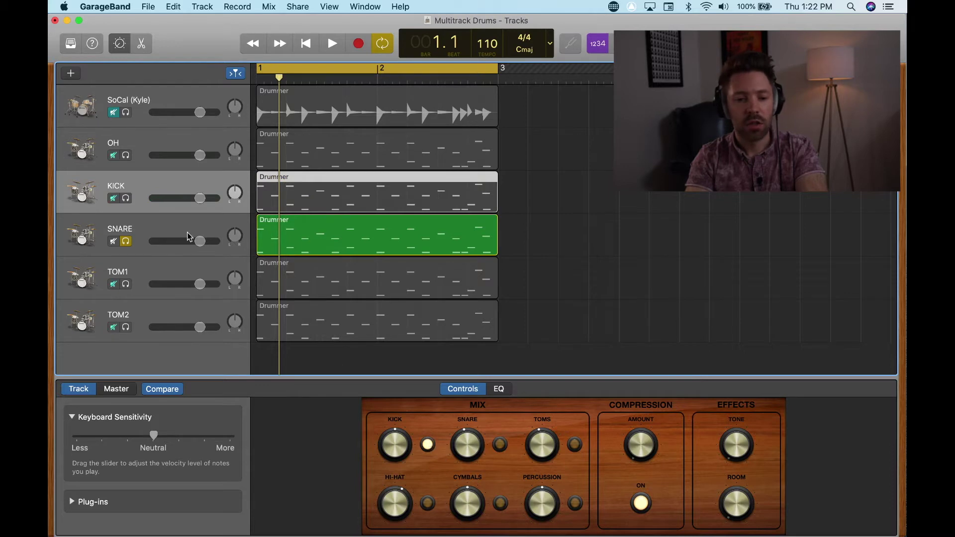
click(171, 220)
click(428, 444)
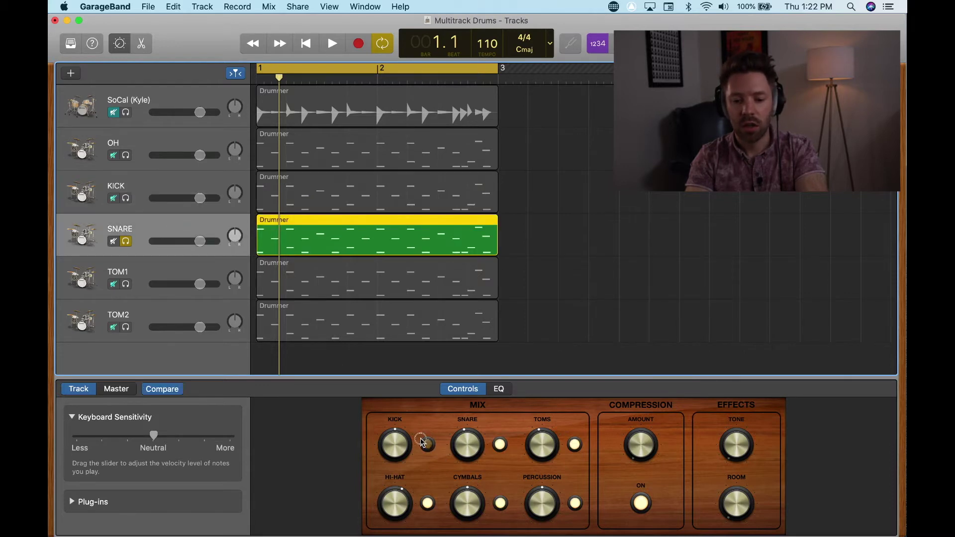
key(space)
click(428, 503)
click(501, 503)
click(574, 444)
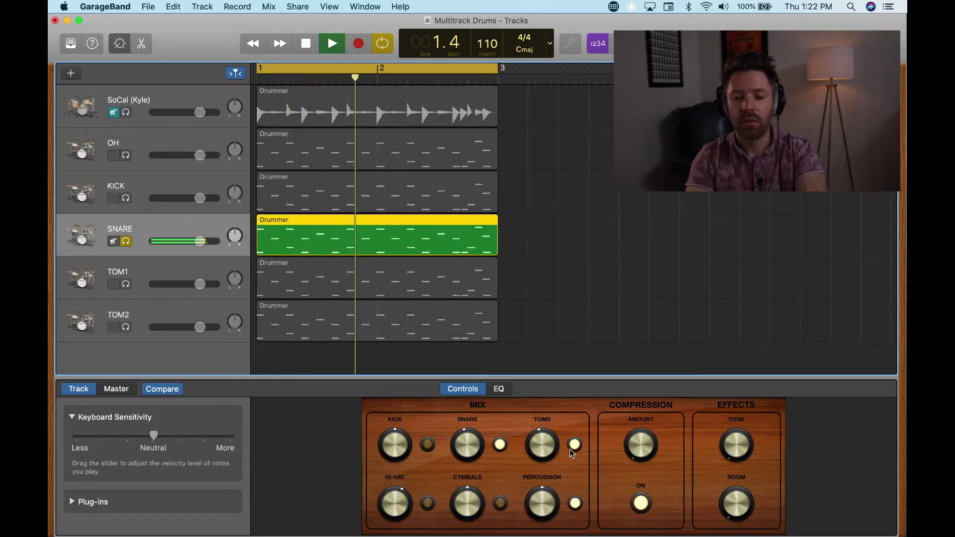
click(574, 503)
key(space)
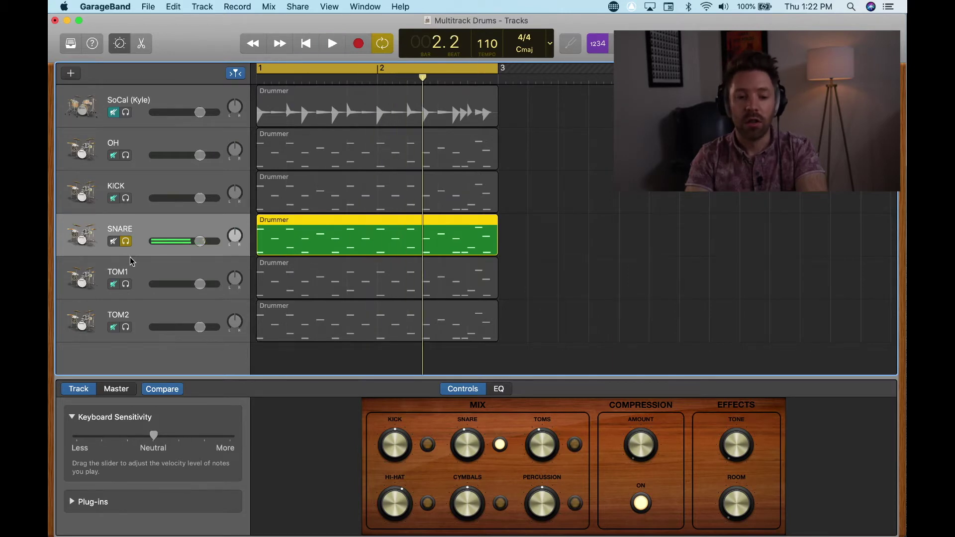
click(133, 269)
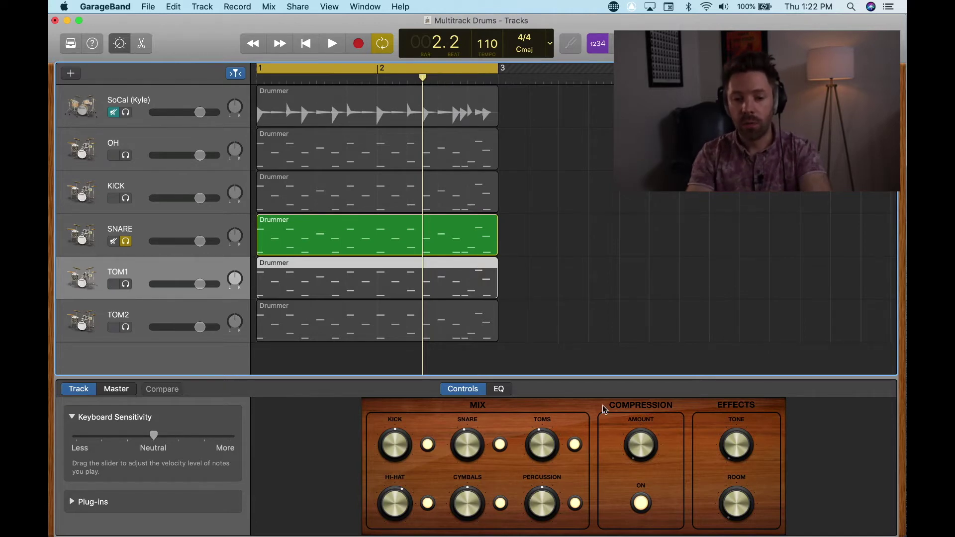
Solo TOM1, unsolo SNARE, and open TOM1's Drummer region in the Piano Roll
click(126, 284)
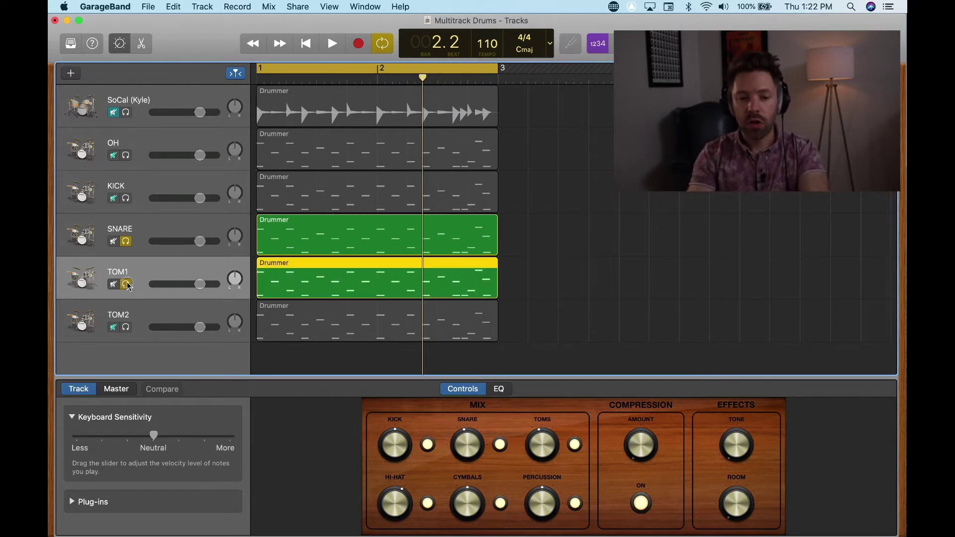
click(125, 243)
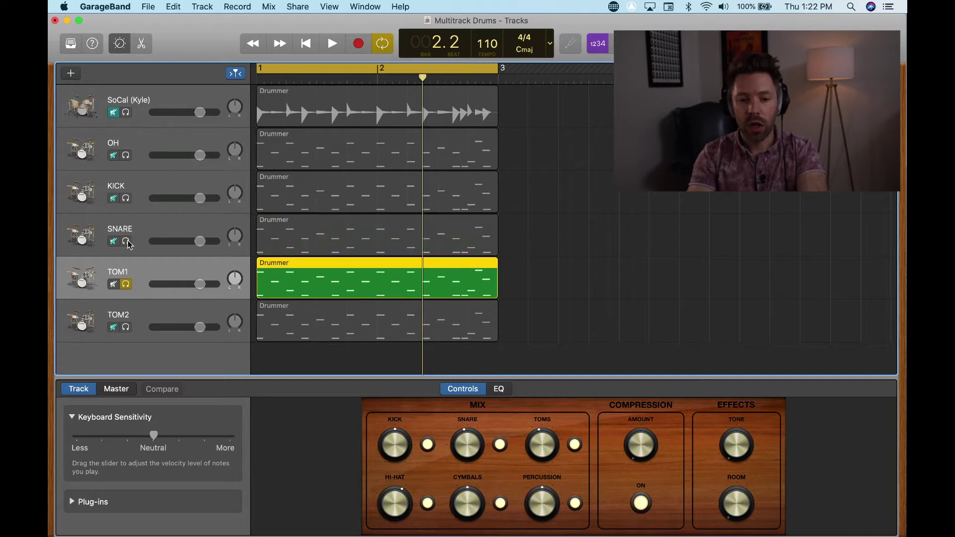
double_click(312, 284)
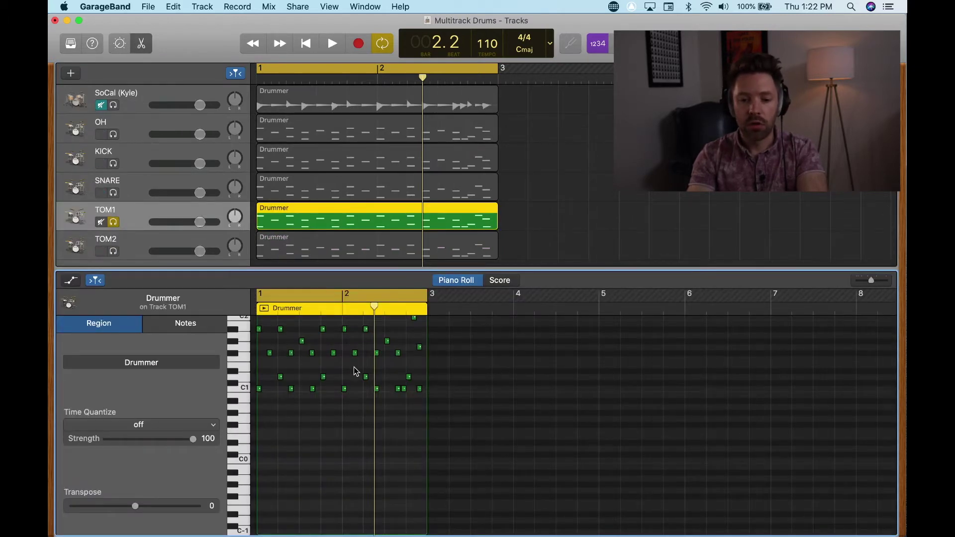
scroll(356, 373, up, 5)
scroll(355, 372, left, 3)
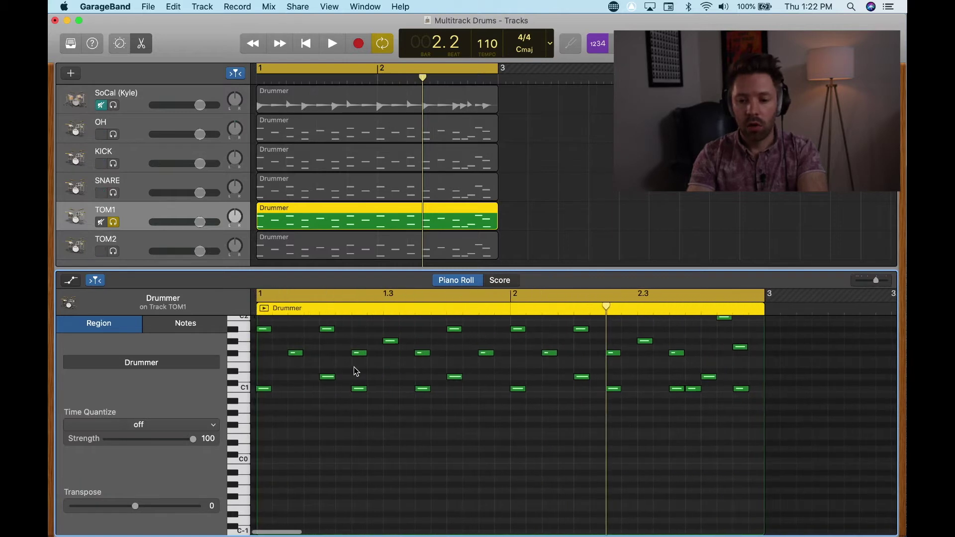
scroll(354, 371, up, 3)
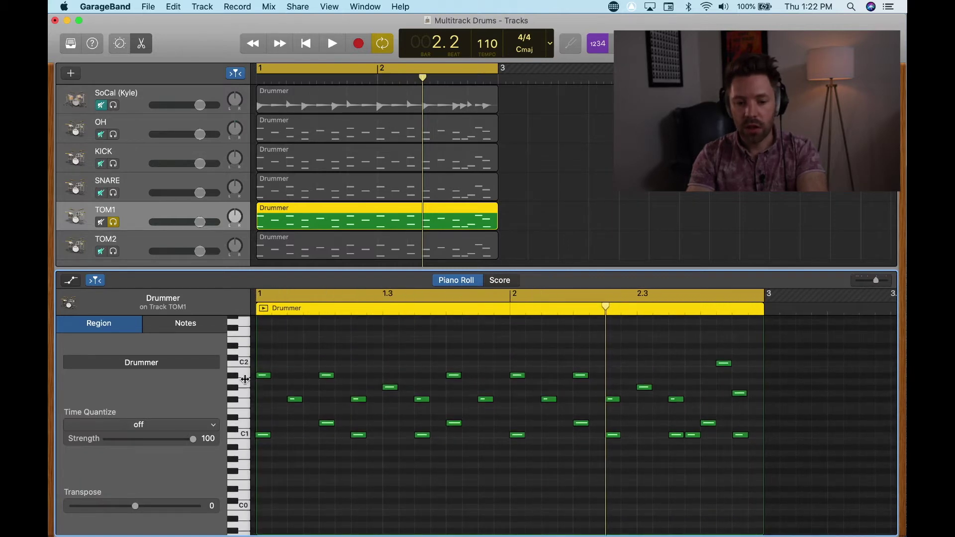
Find the single C2 tom note and shorten the cycle to the last beat before bar 3
click(247, 376)
click(236, 378)
click(240, 386)
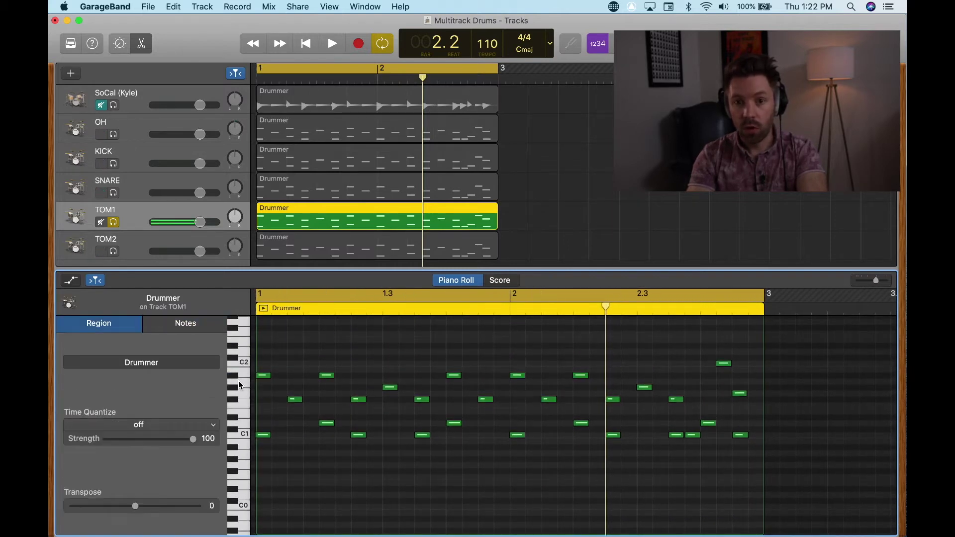
click(233, 394)
click(239, 402)
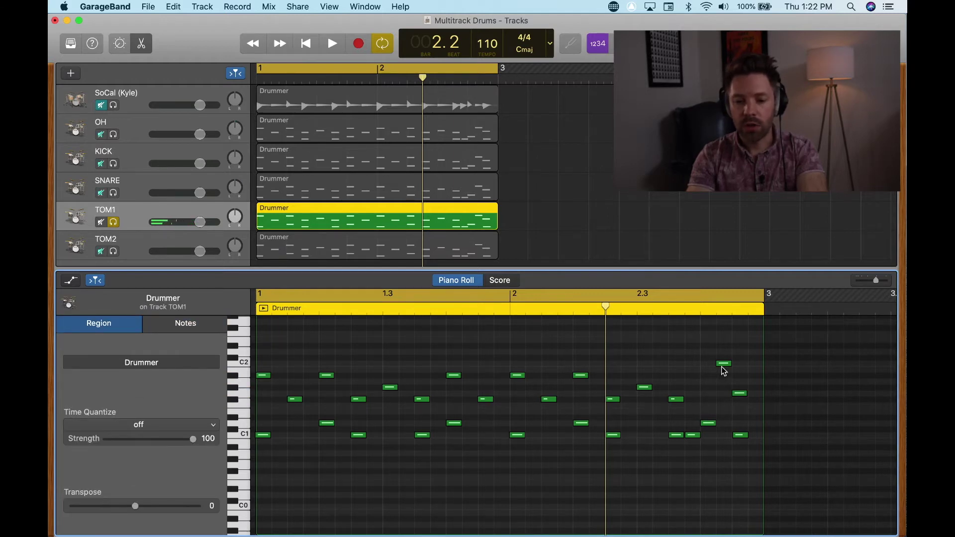
click(240, 363)
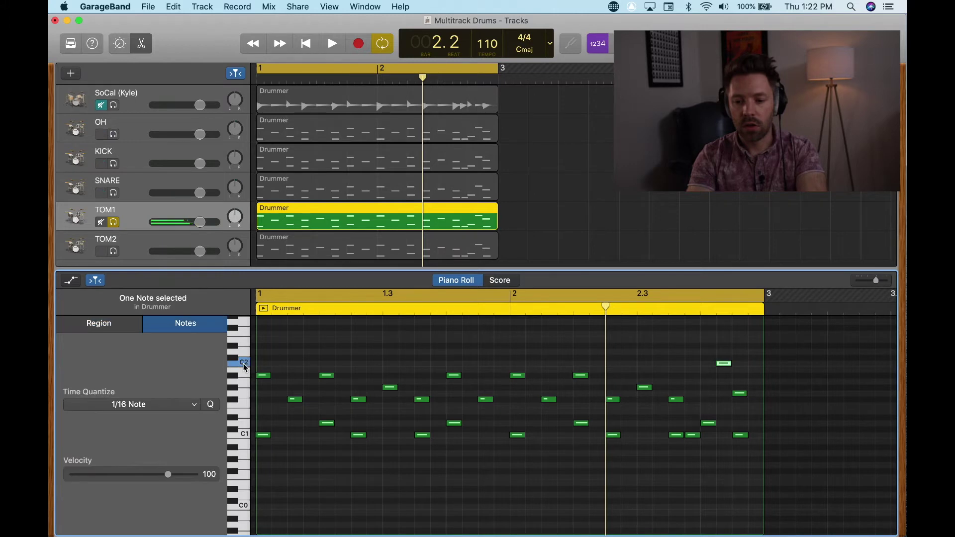
mouse_move(485, 215)
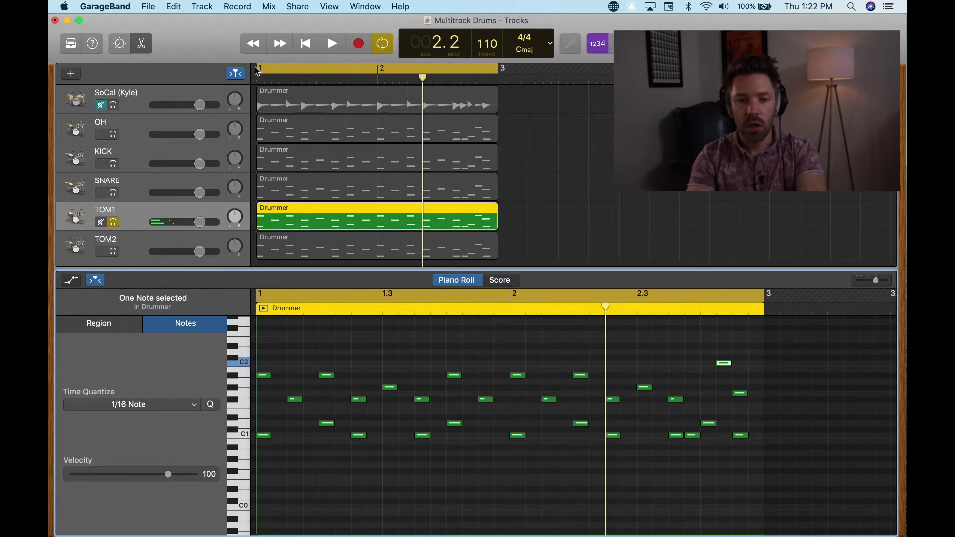
drag(257, 71, 468, 86)
key(space)
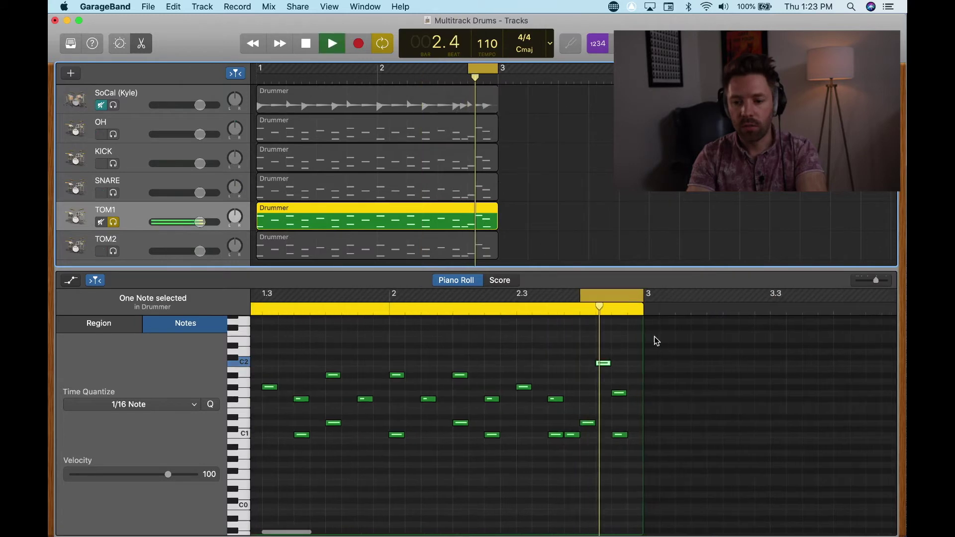
key(space)
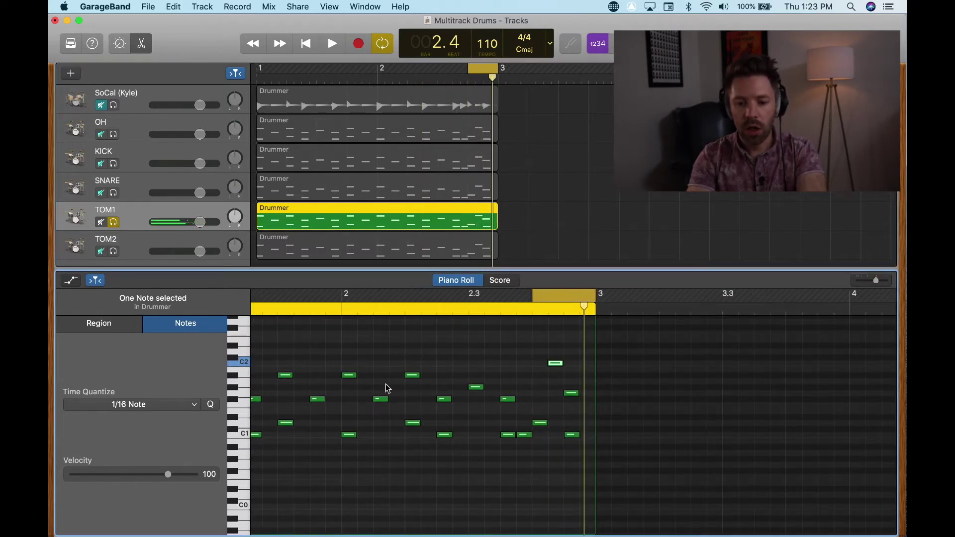
Delete every note except the C2 tom hit, then play back the trimmed TOM1 part
scroll(386, 384, left, 5)
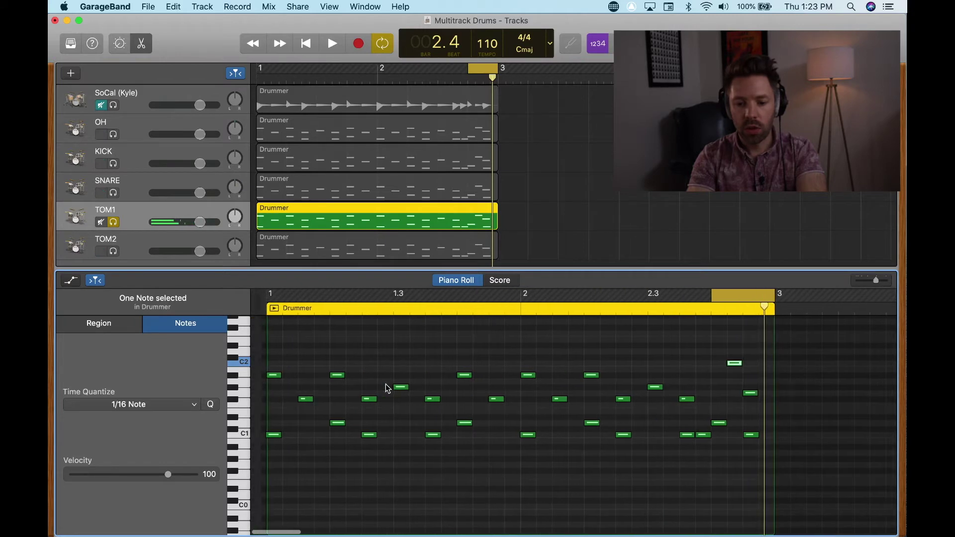
click(235, 376)
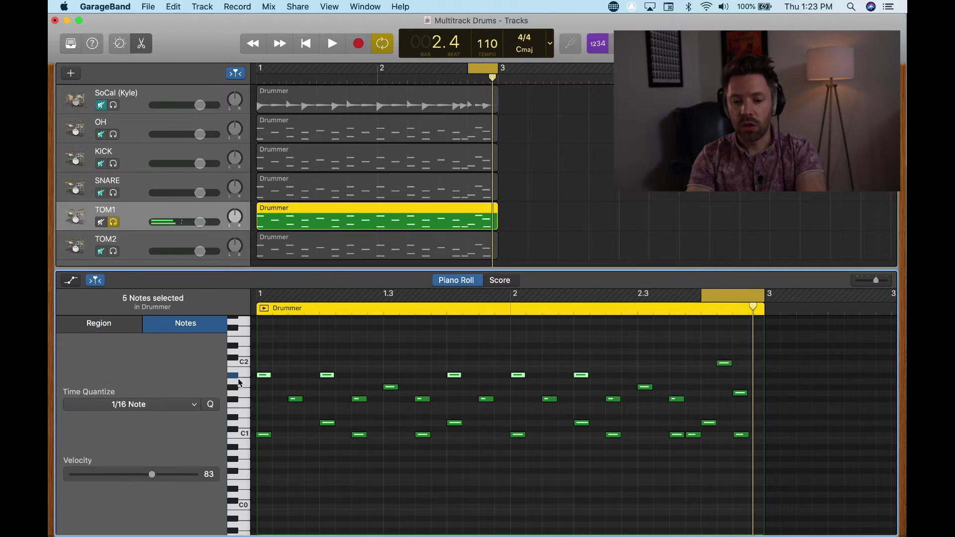
click(234, 386)
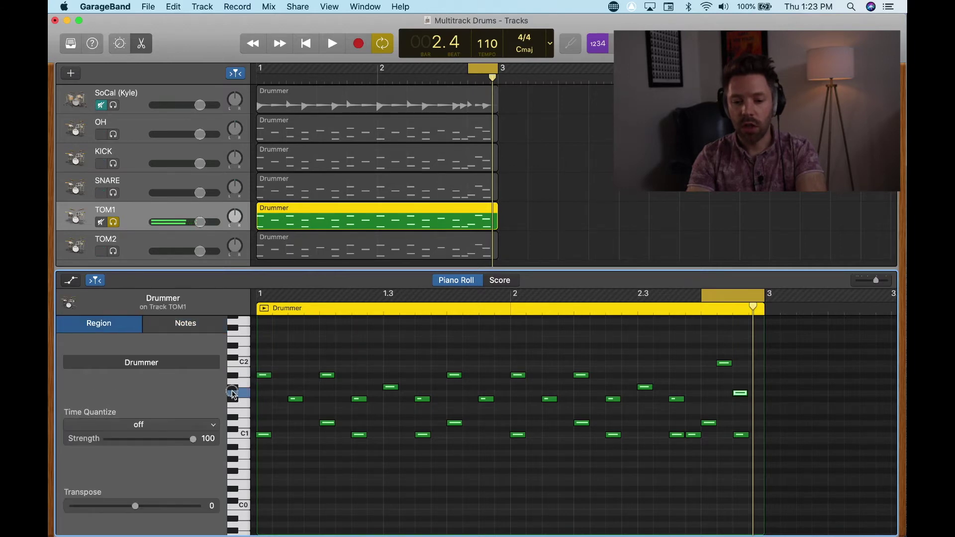
click(233, 392)
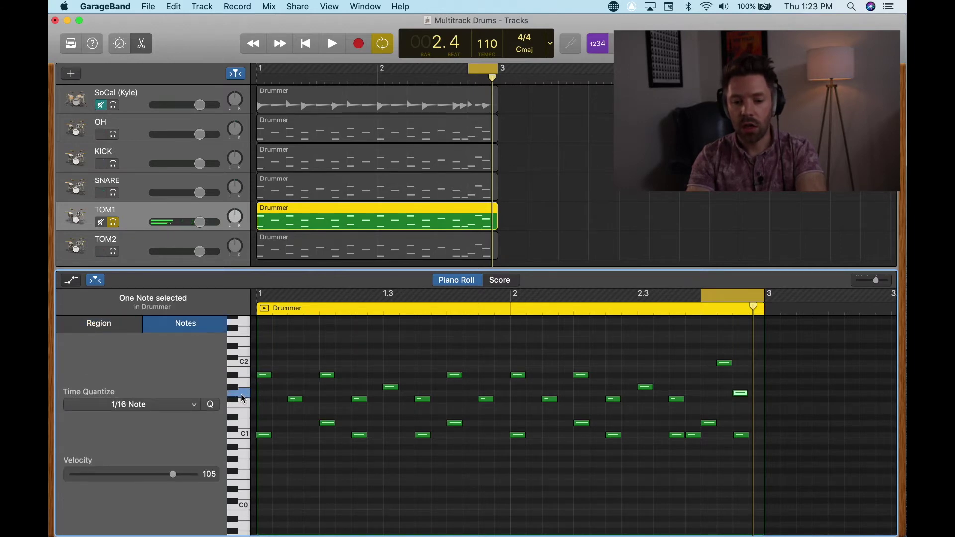
click(234, 400)
click(241, 375)
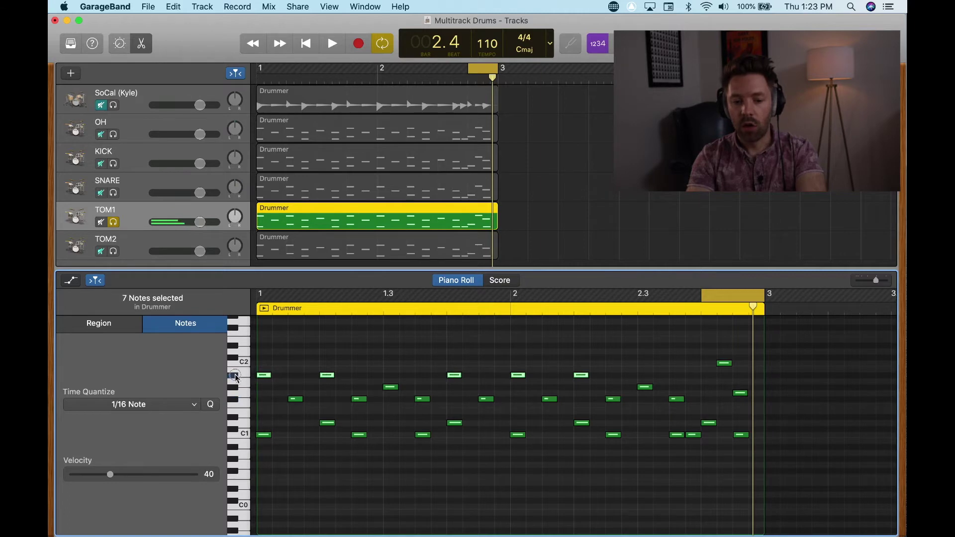
key(Delete)
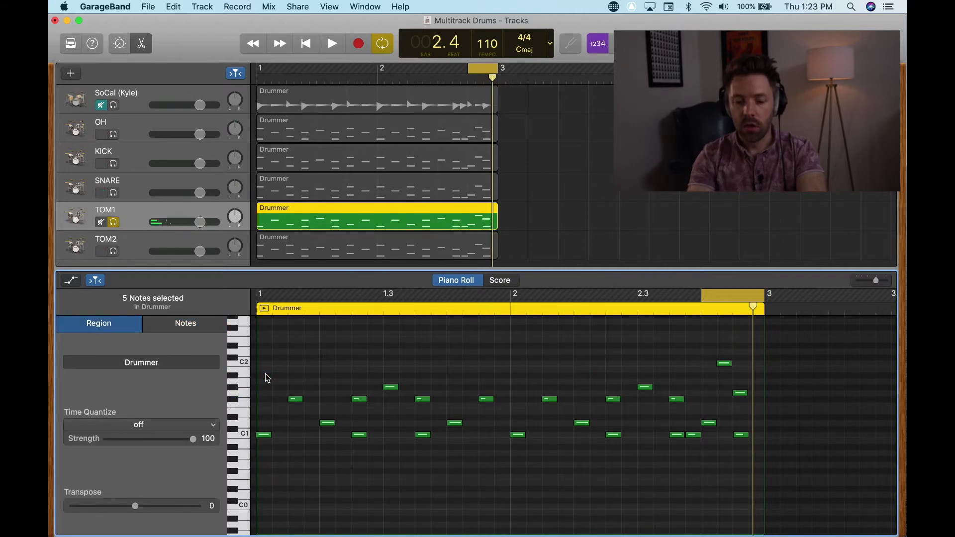
drag(760, 374, 202, 496)
key(Delete)
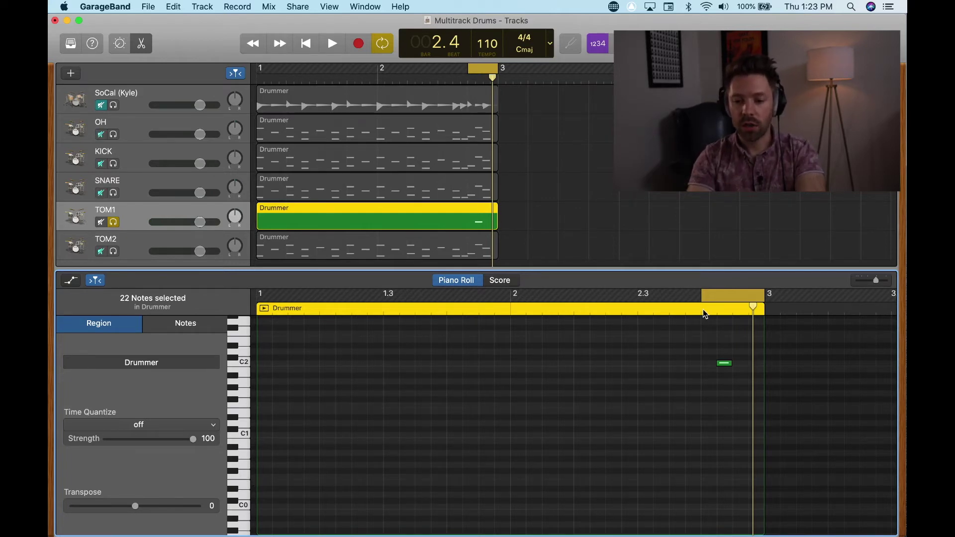
key(space)
key(space)
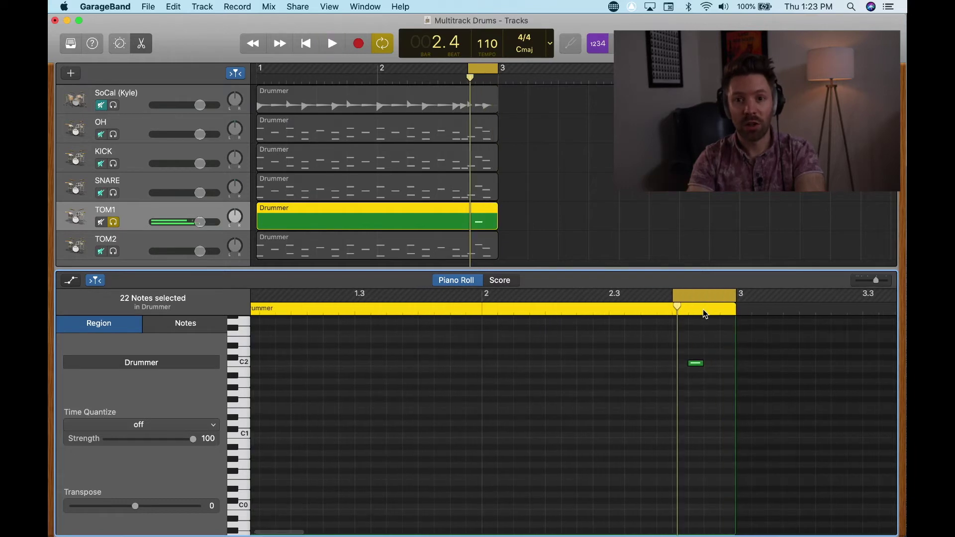
click(114, 223)
Solo TOM2 and audition its notes to locate the single tom hit near bar 2.4
click(114, 251)
click(125, 238)
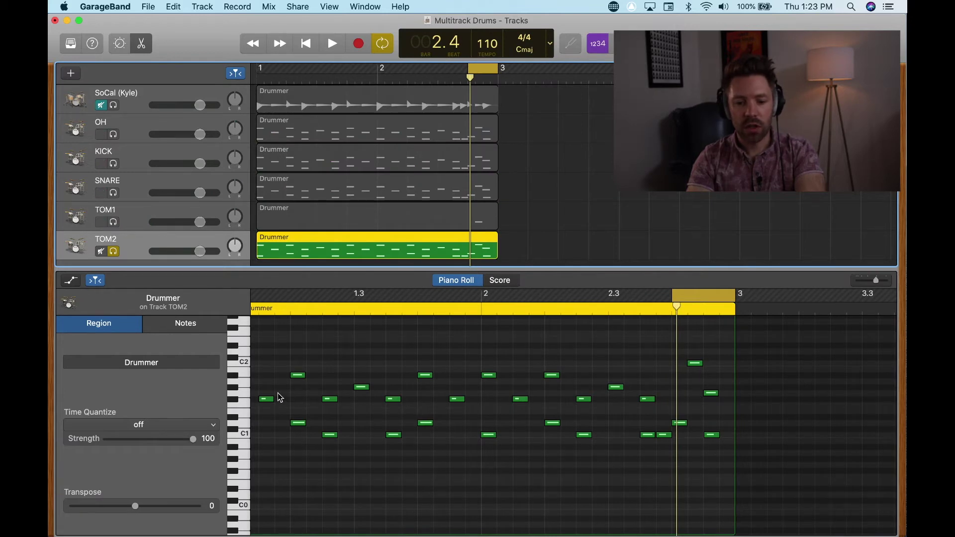
click(240, 387)
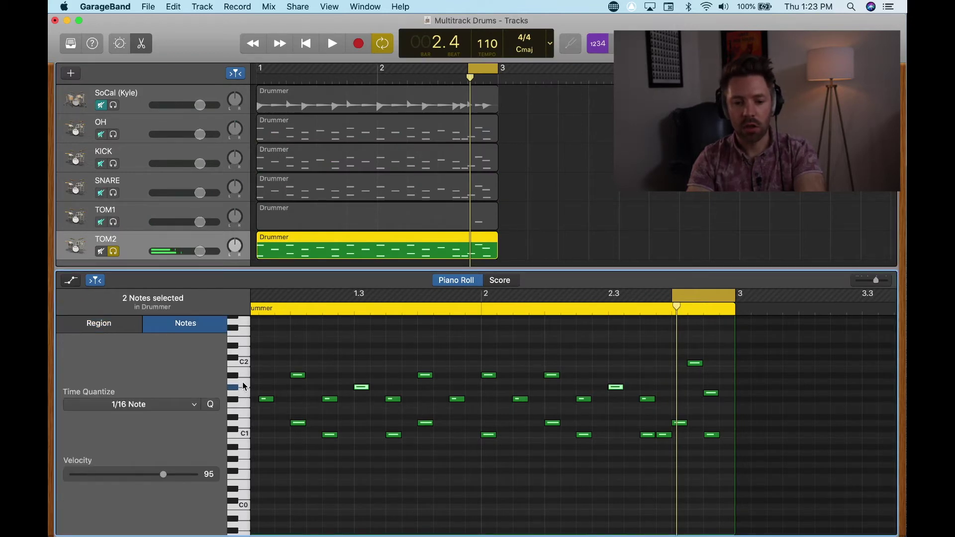
click(243, 389)
click(243, 394)
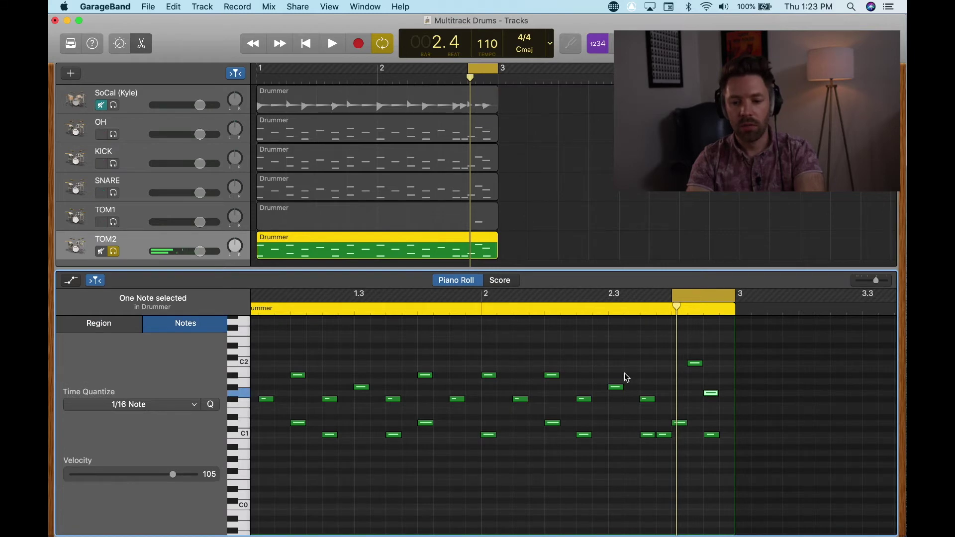
key(space)
key(space)
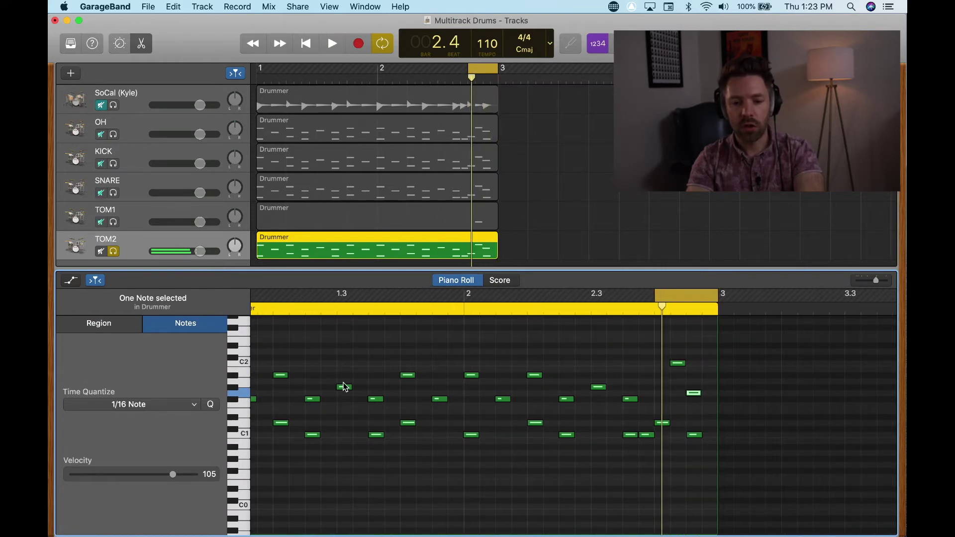
Marquee-select and delete all non-tom notes in TOM2, keeping the one tom hit
scroll(604, 378, left, 3)
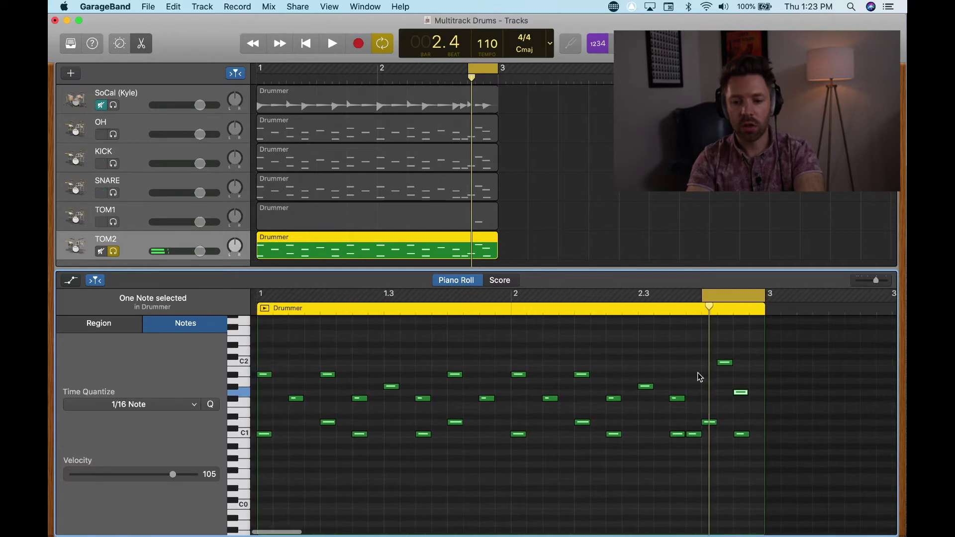
drag(738, 392, 203, 315)
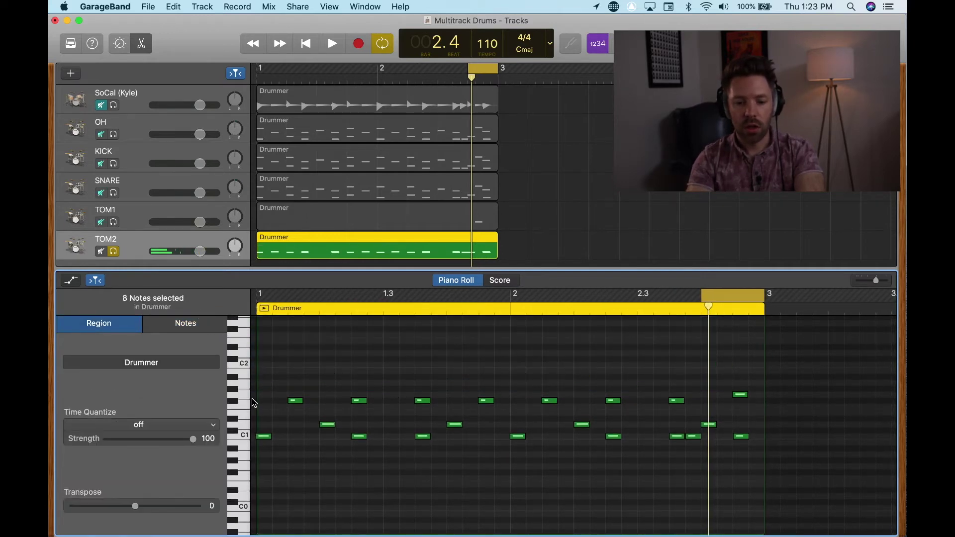
drag(265, 402, 752, 497)
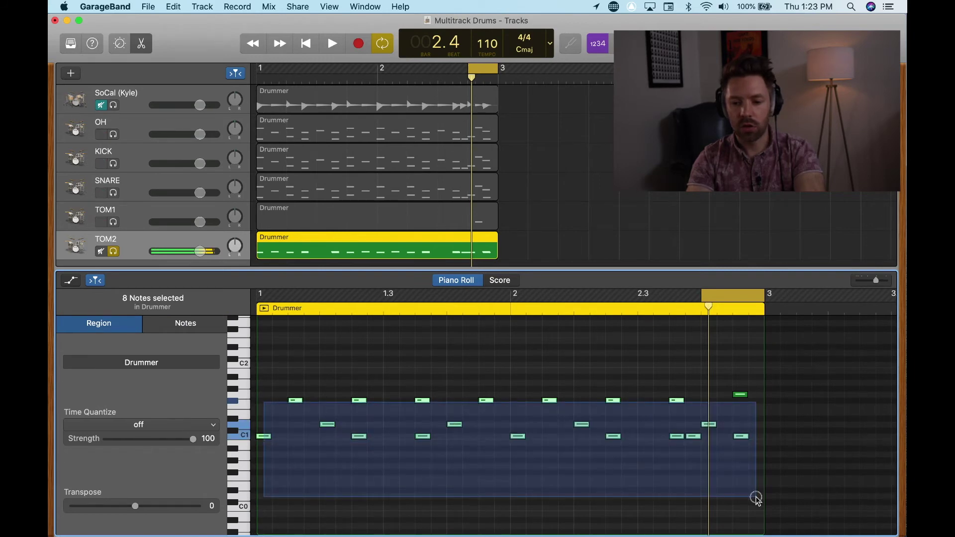
key(Delete)
key(space)
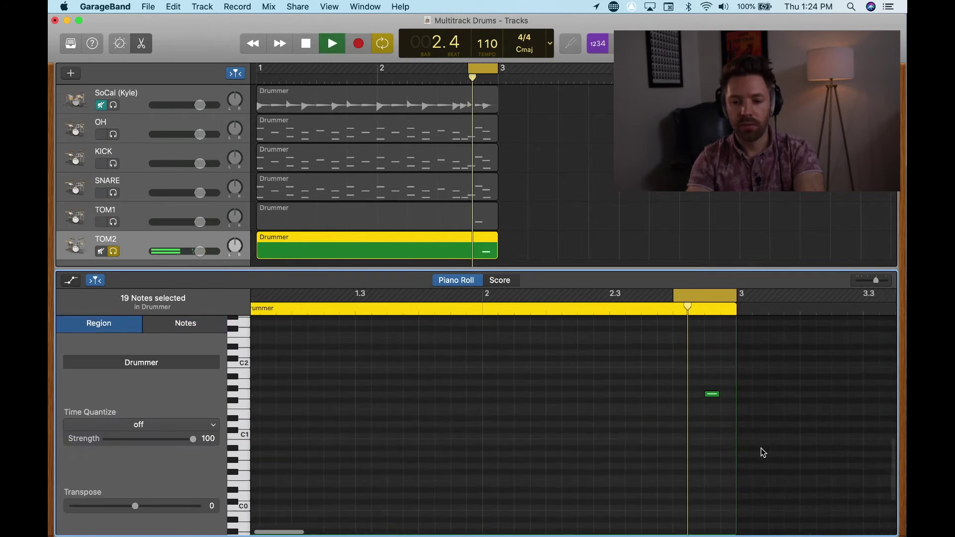
click(113, 222)
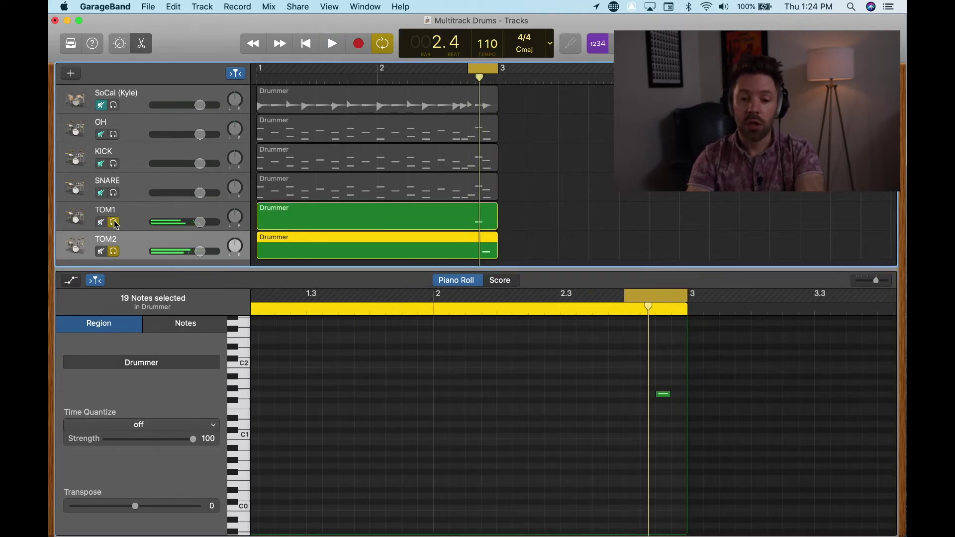
Pan TOM1 right to +16 and TOM2 left, unsolo both, and show OH's Smart Controls
drag(237, 222, 234, 255)
drag(238, 219, 240, 224)
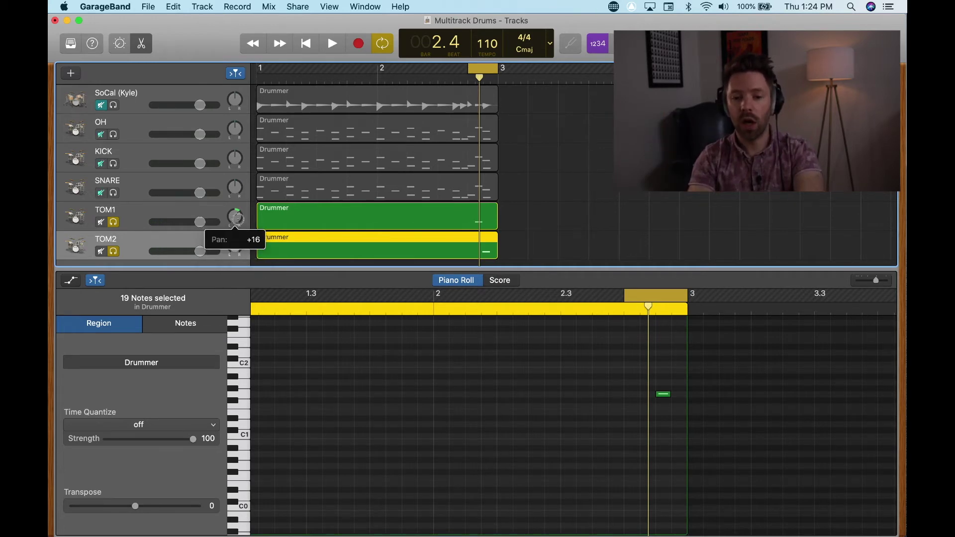
key(space)
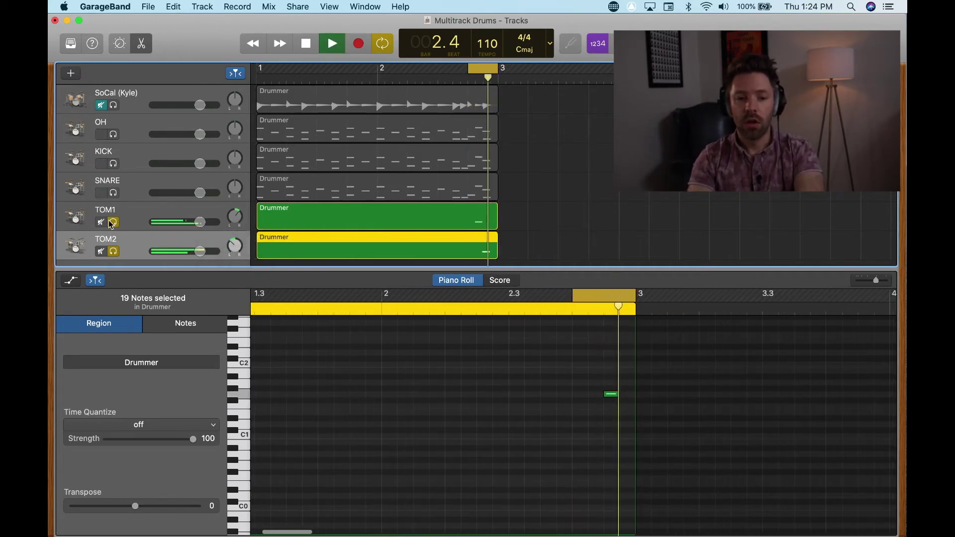
click(113, 221)
click(113, 251)
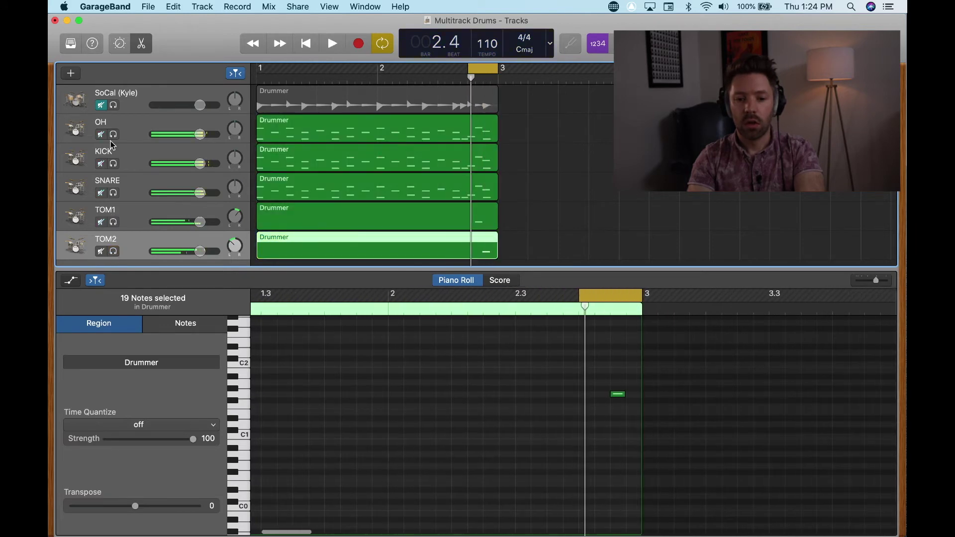
key(space)
click(298, 128)
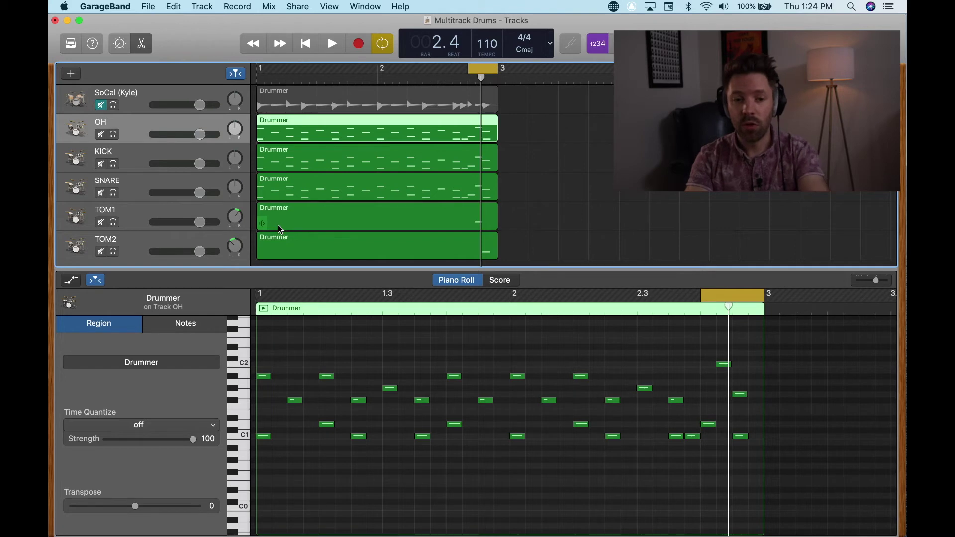
key(b)
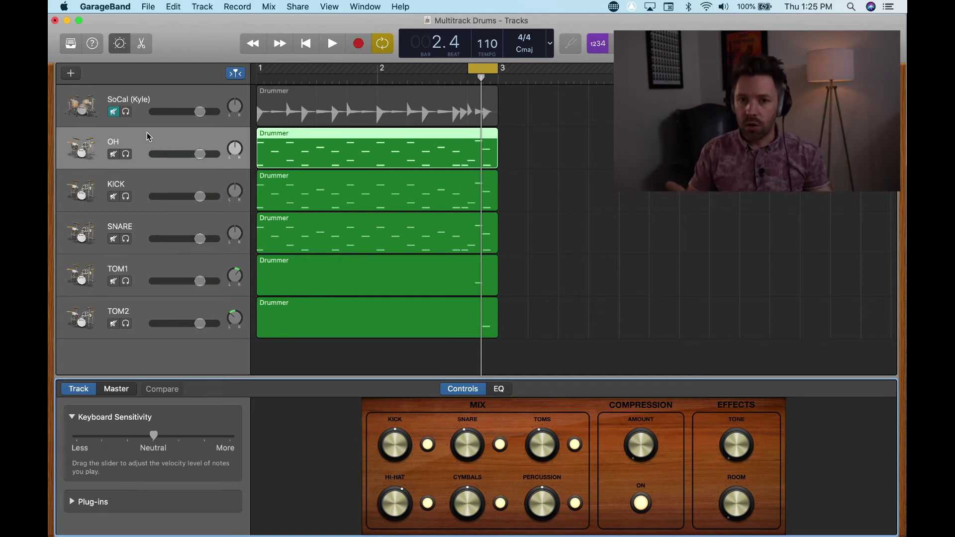
Solo OH and, during playback, turn its kit's kick down and toms slightly lower
click(126, 155)
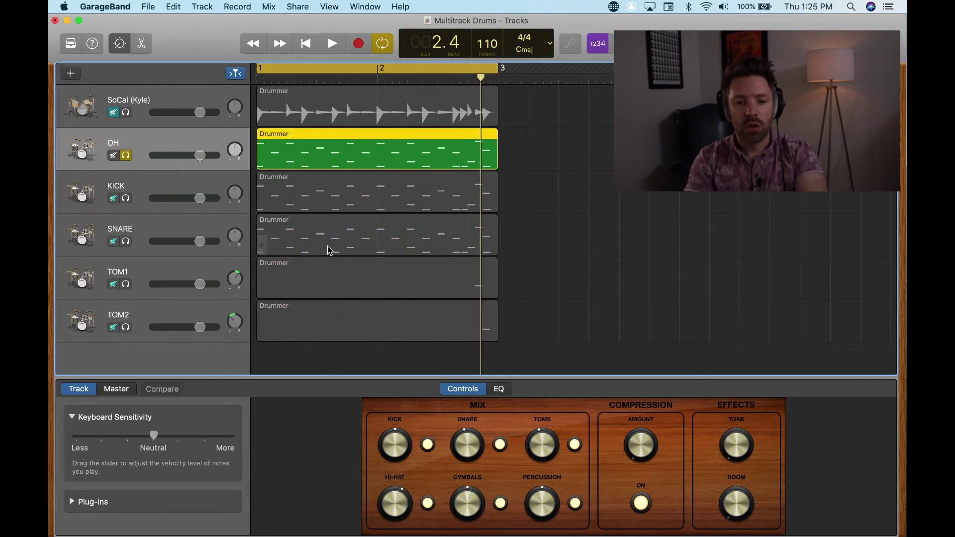
key(space)
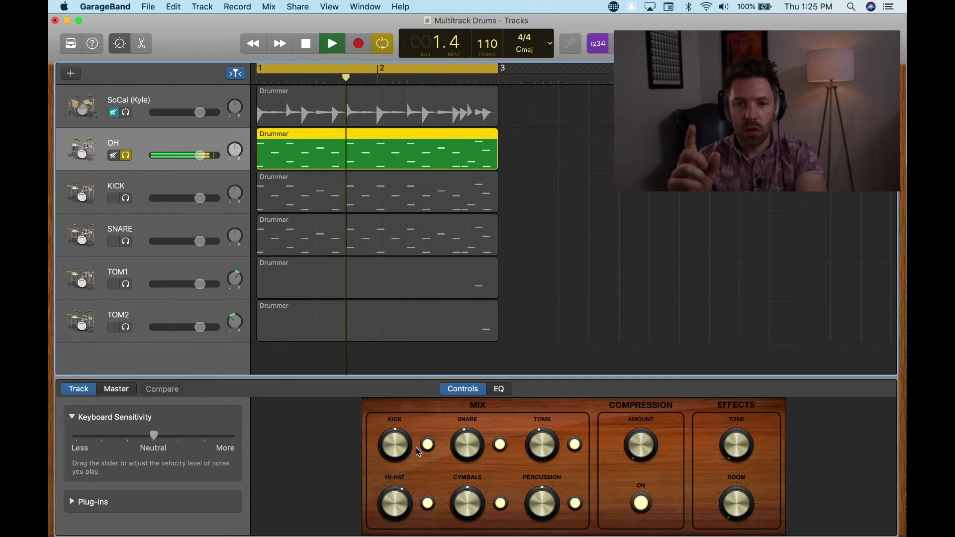
key(space)
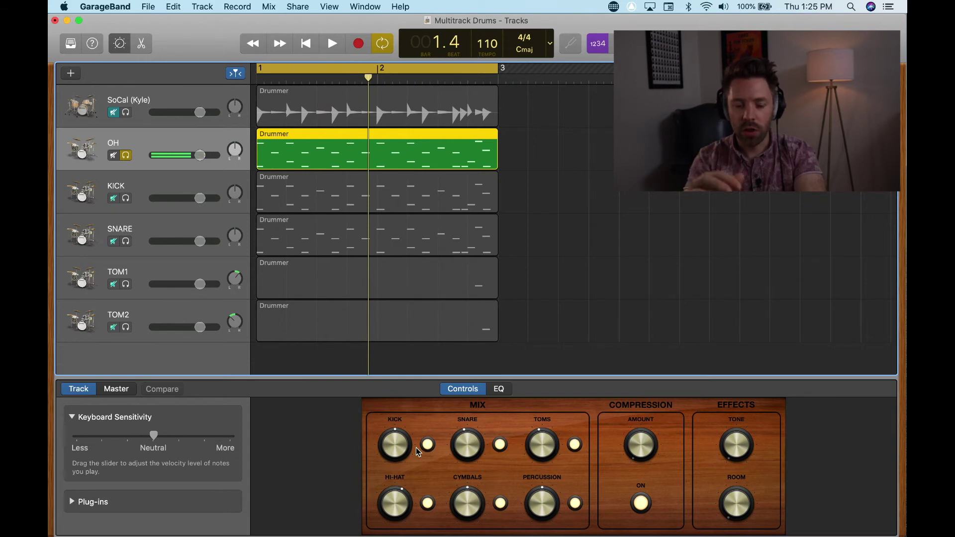
key(space)
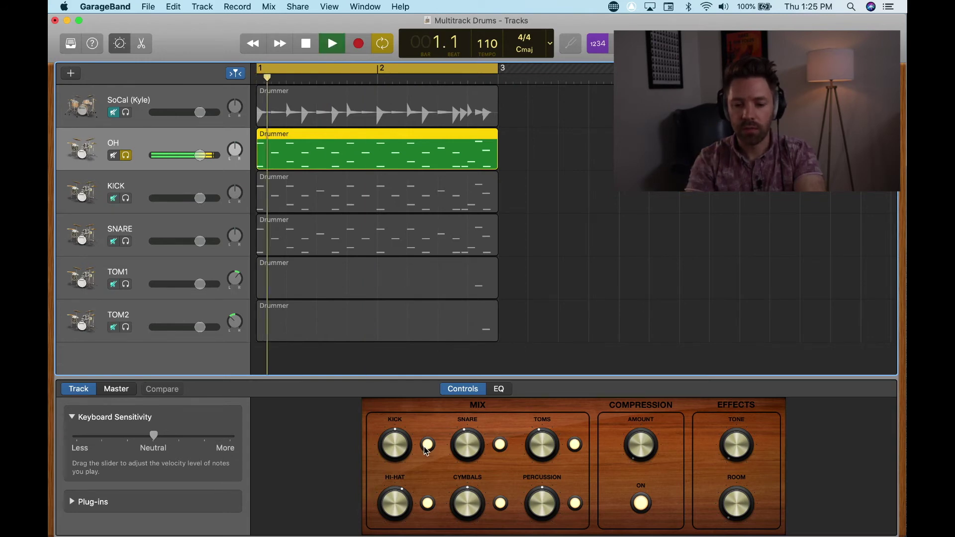
click(384, 453)
drag(385, 453, 375, 468)
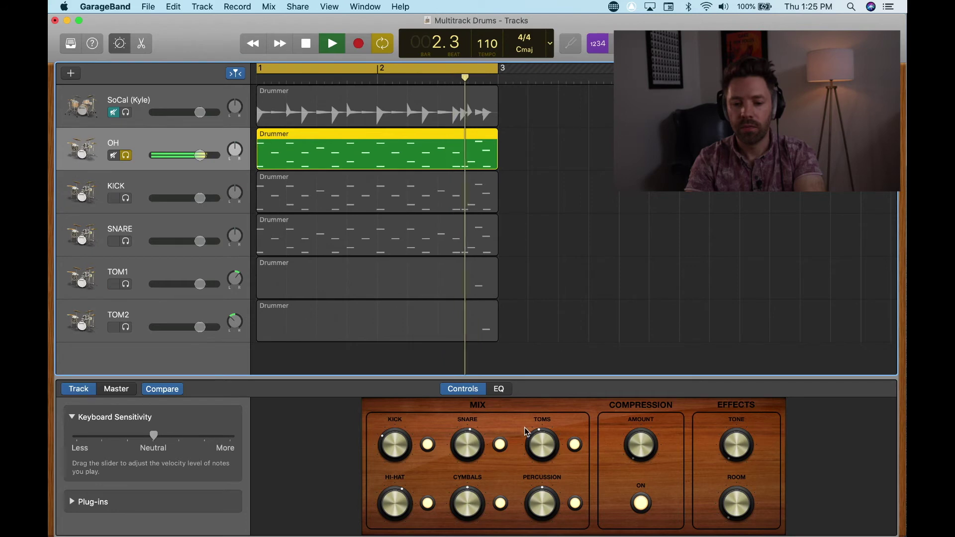
drag(533, 447, 529, 455)
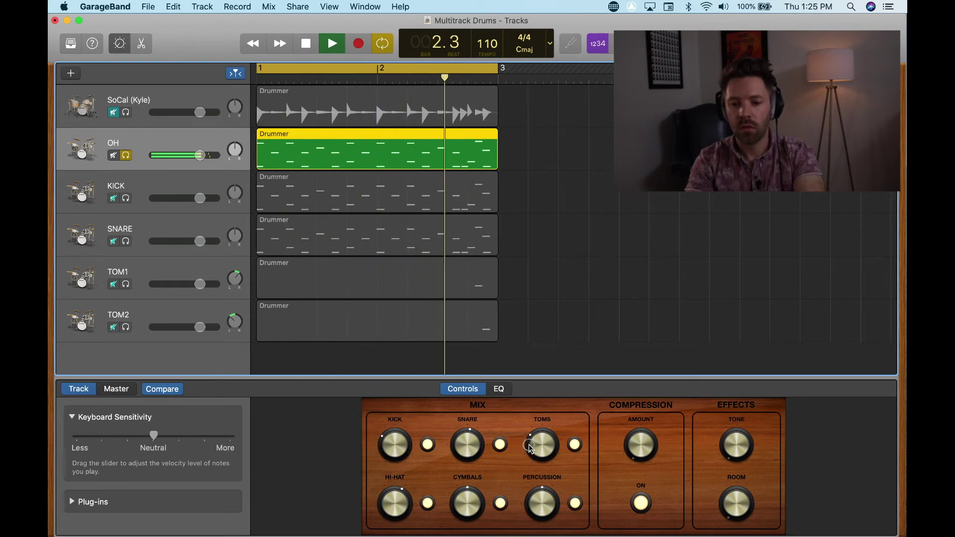
key(space)
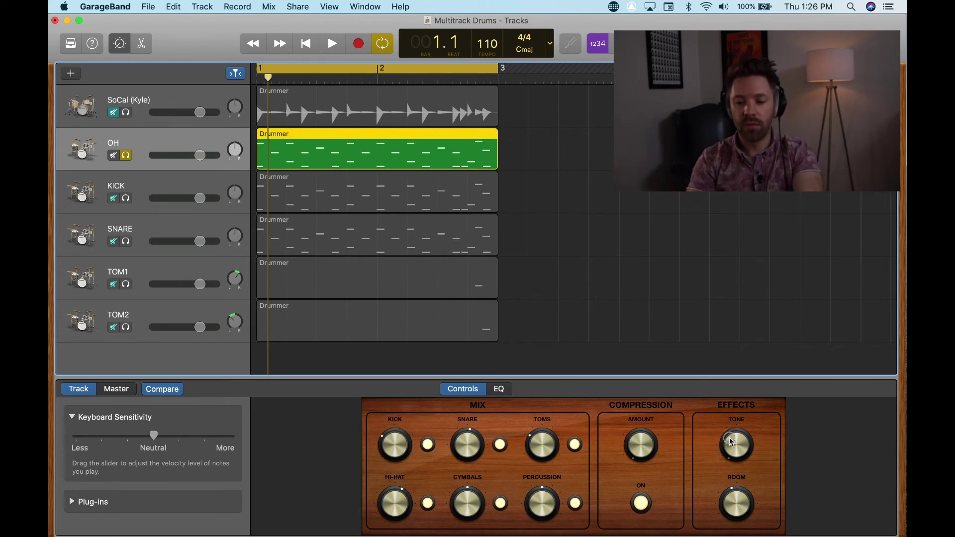
key(space)
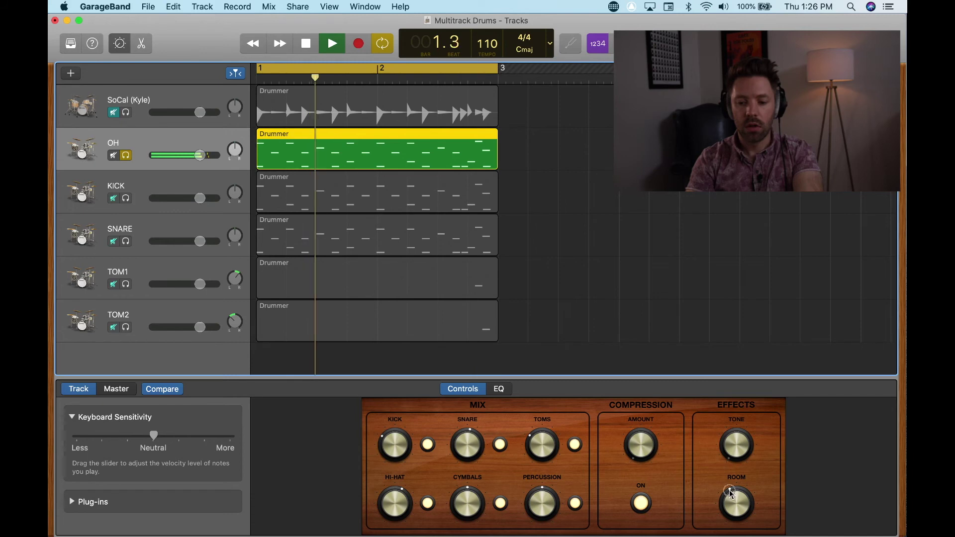
key(space)
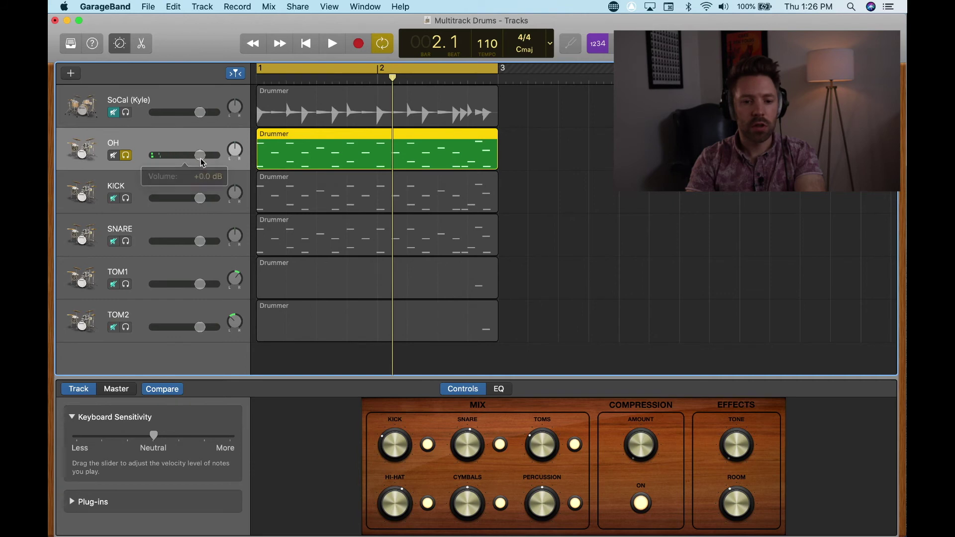
Pull KICK, SNARE, TOM1 and TOM2 to silence, then raise KICK to about -4.8 dB
drag(199, 199, 152, 198)
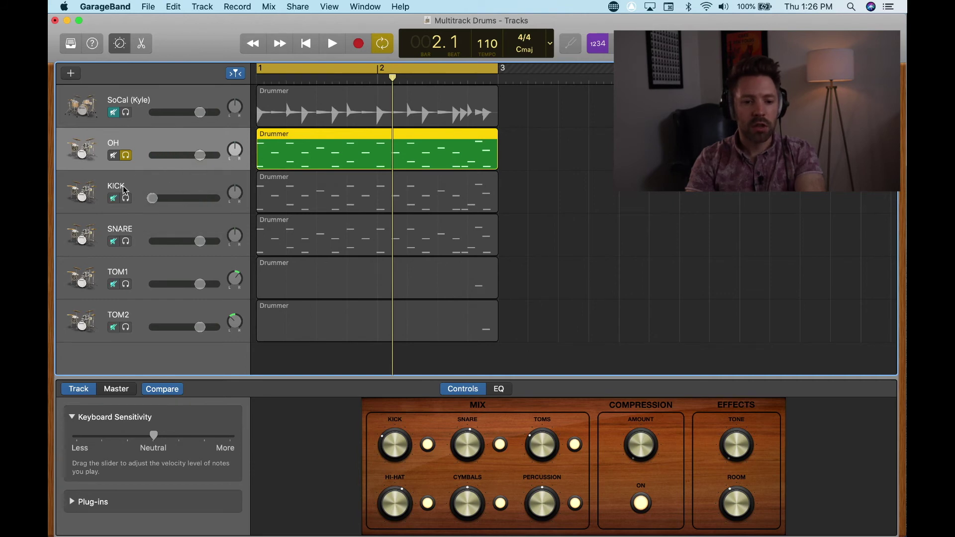
drag(199, 241, 153, 241)
drag(200, 284, 152, 284)
drag(200, 327, 152, 329)
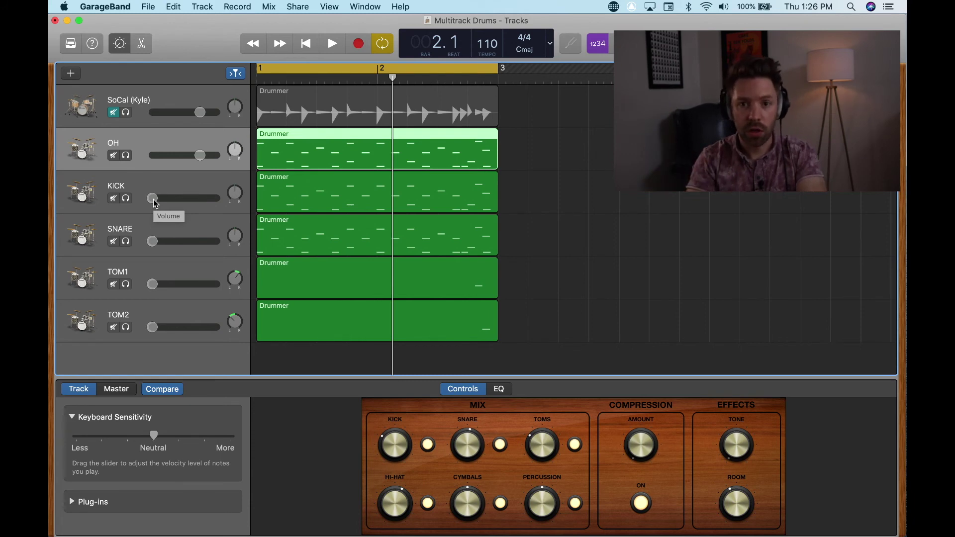
key(space)
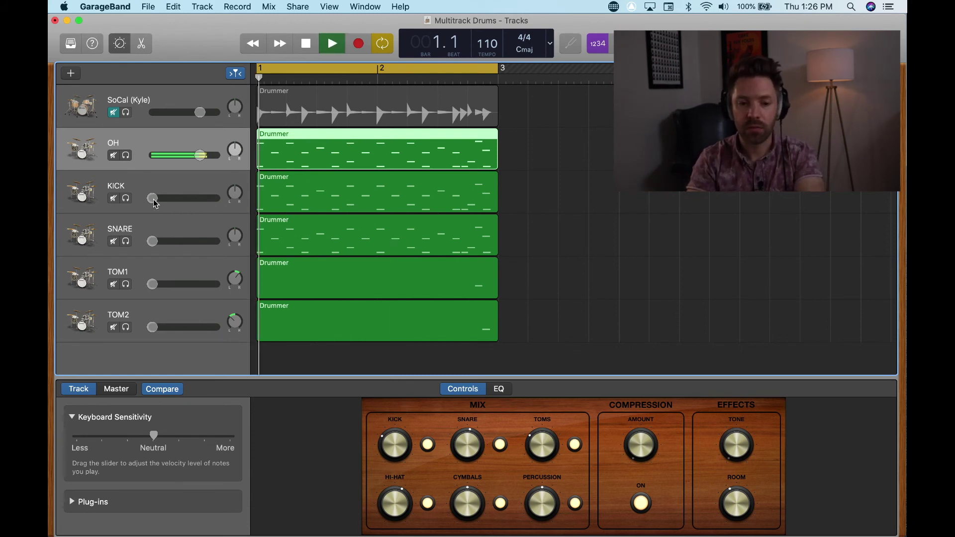
drag(154, 203, 227, 205)
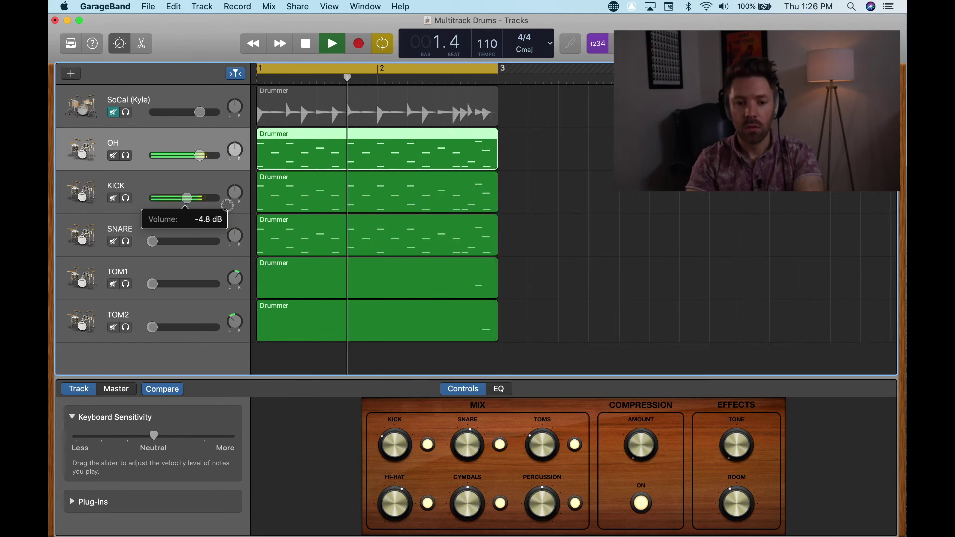
drag(227, 206, 229, 205)
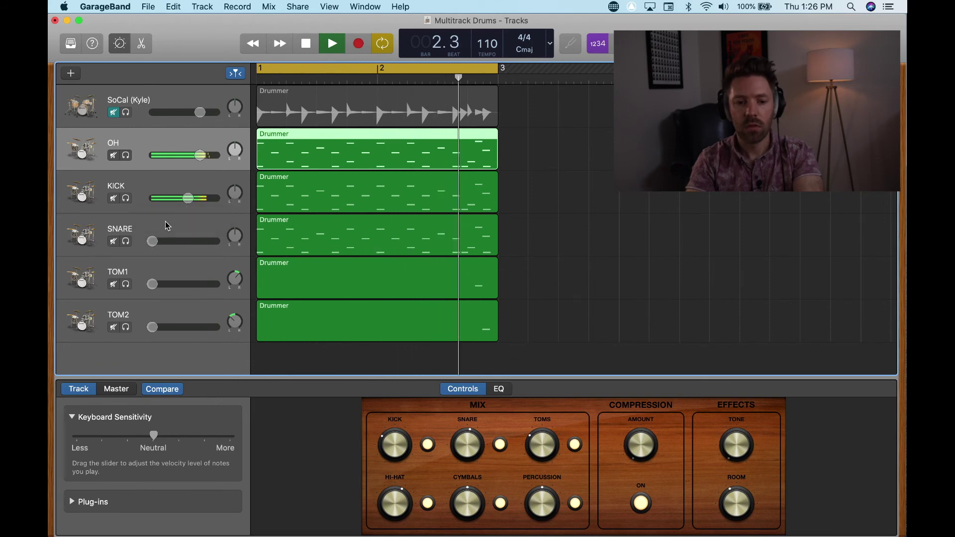
Set SNARE to -5.2 dB, KICK to -3.3 dB, and TOM1 and TOM2 near -4.8 dB
drag(152, 241, 224, 240)
drag(188, 197, 193, 198)
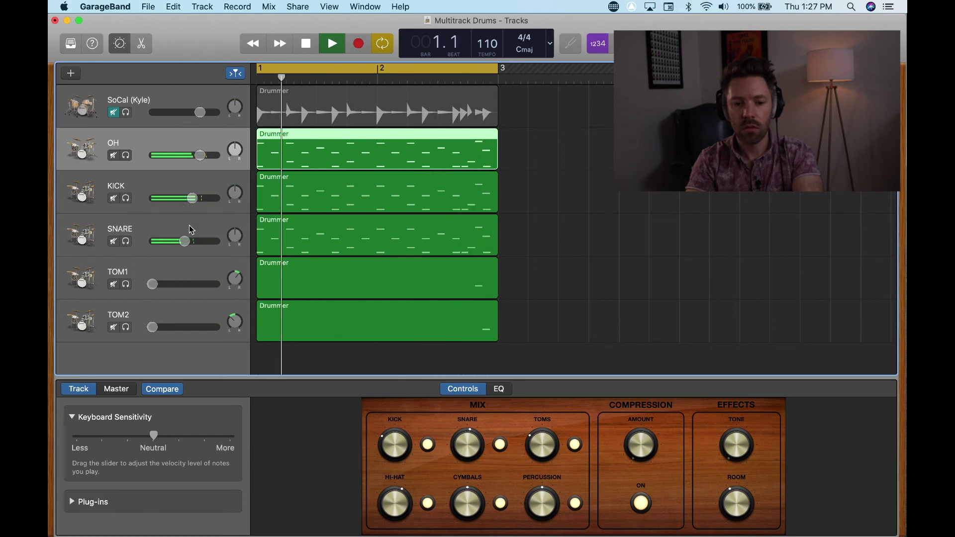
click(187, 251)
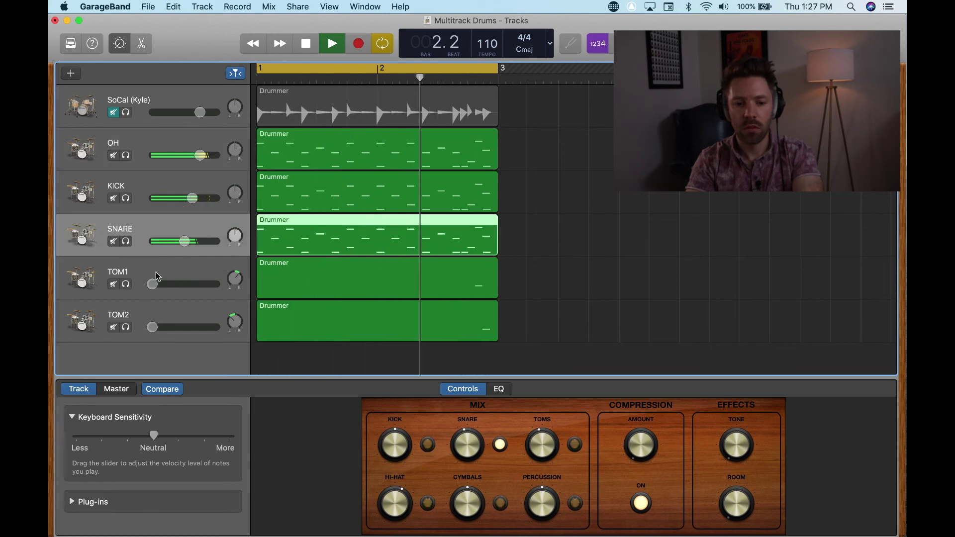
drag(153, 284, 203, 287)
drag(152, 326, 186, 327)
drag(186, 284, 187, 284)
drag(188, 327, 190, 328)
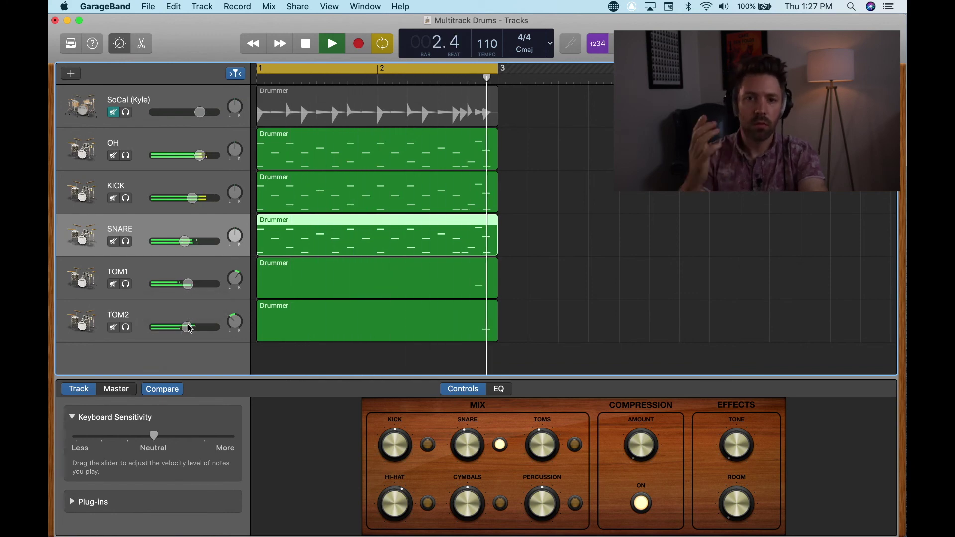
key(space)
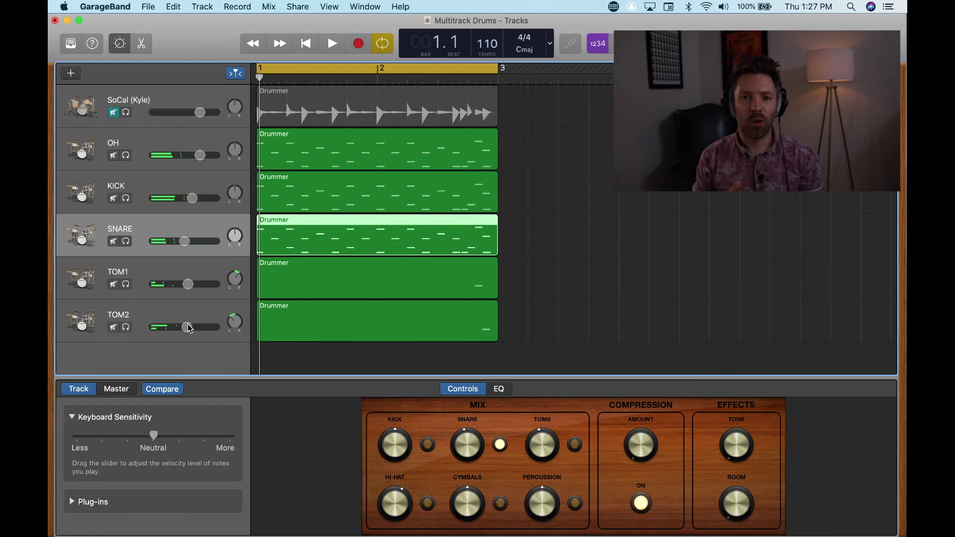